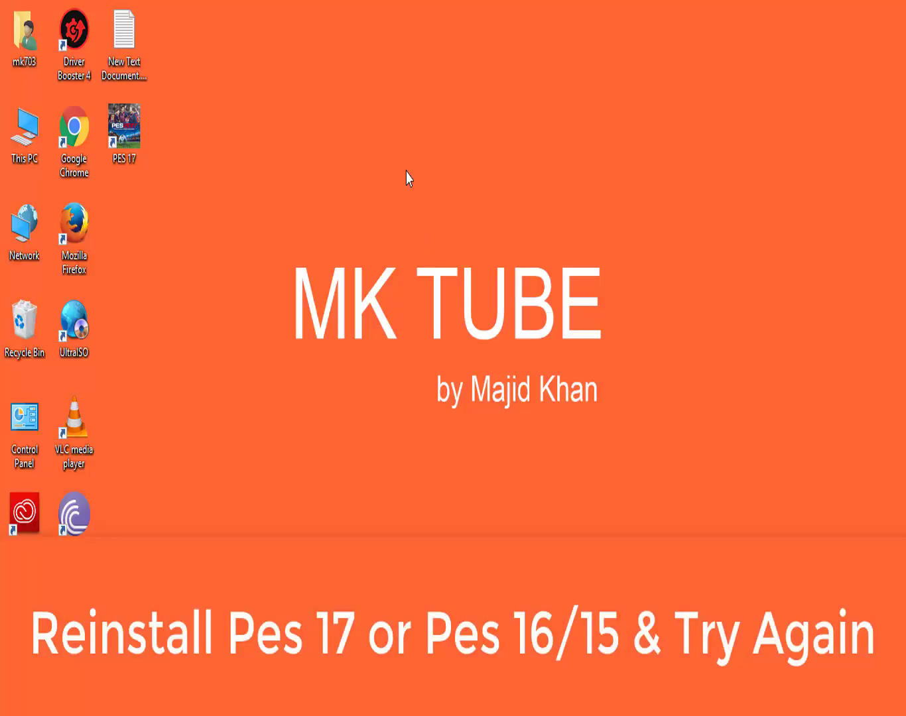
{"action": "right_click", "coordinate": [407, 178]}
{"action": "left_click", "coordinate": [422, 226]}
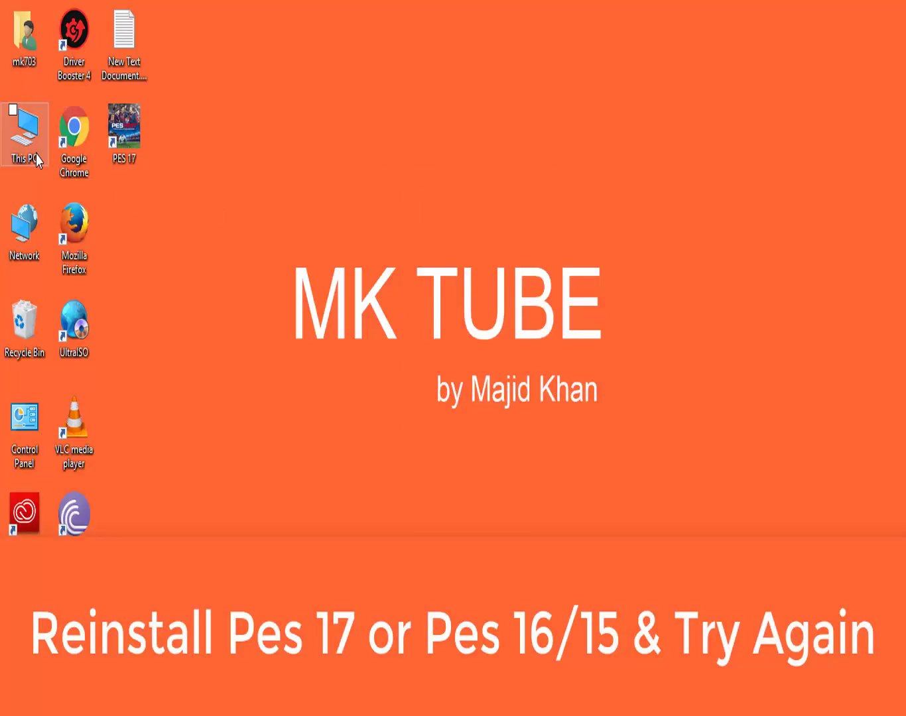
{"action": "right_click", "coordinate": [219, 202]}
{"action": "left_click", "coordinate": [229, 256]}
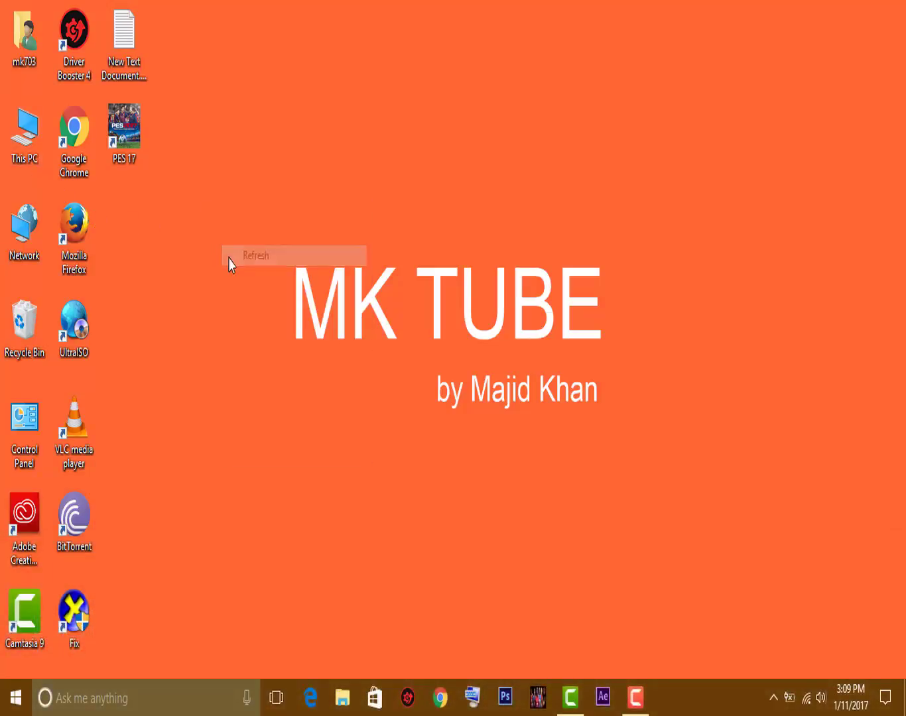
{"action": "right_click", "coordinate": [233, 226]}
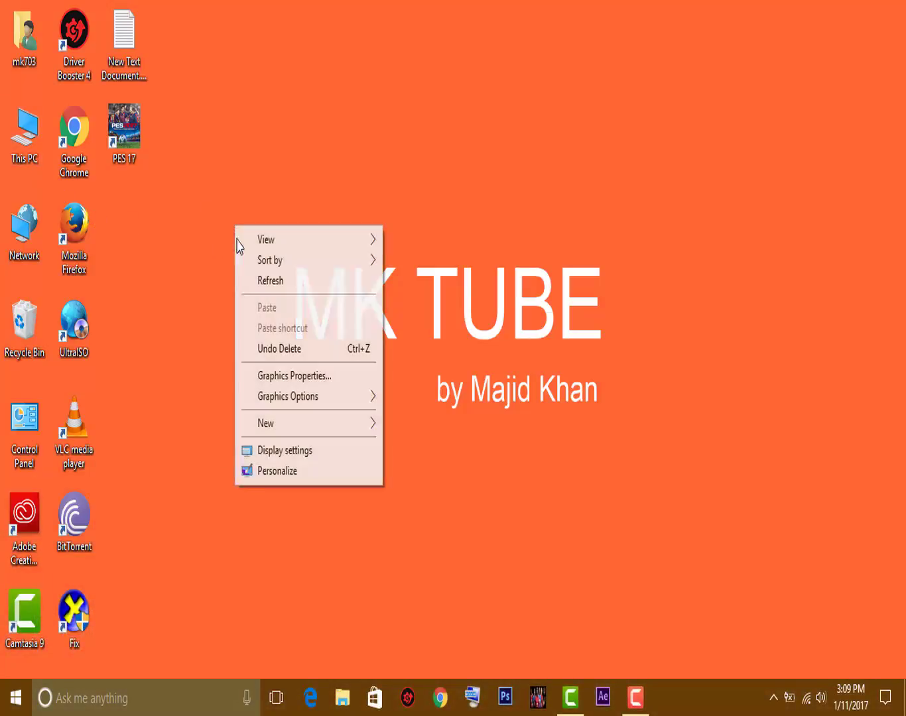
{"action": "left_click", "coordinate": [242, 281]}
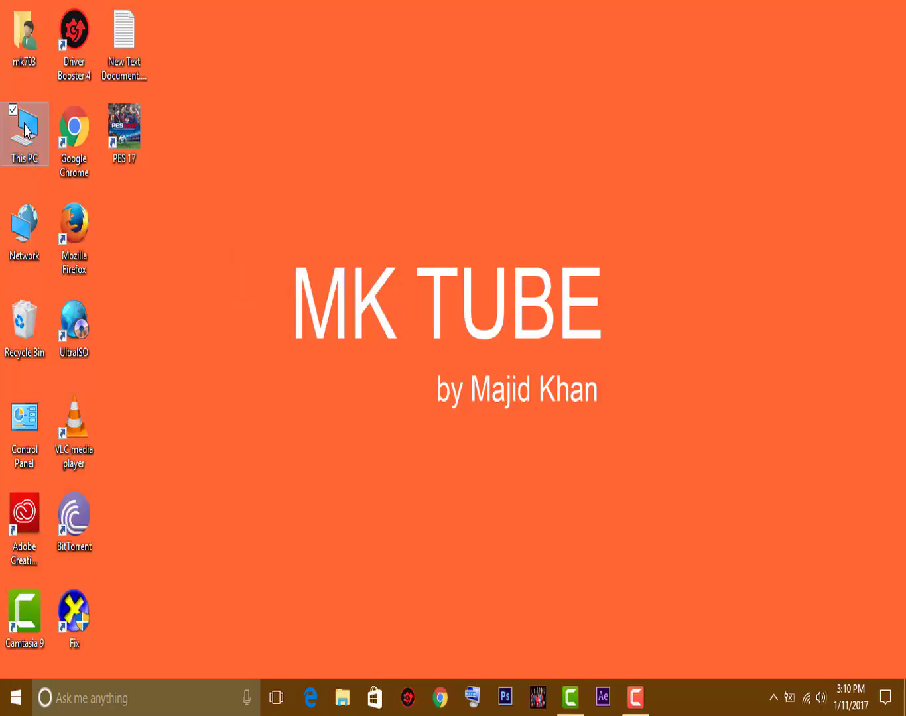
Run setup.exe as administrator from the Pro.Evolution.Soccer.2017-CPY folder inside Games on Local Disk (E:)
{"action": "double_click", "coordinate": [27, 130]}
{"action": "left_click", "coordinate": [568, 366]}
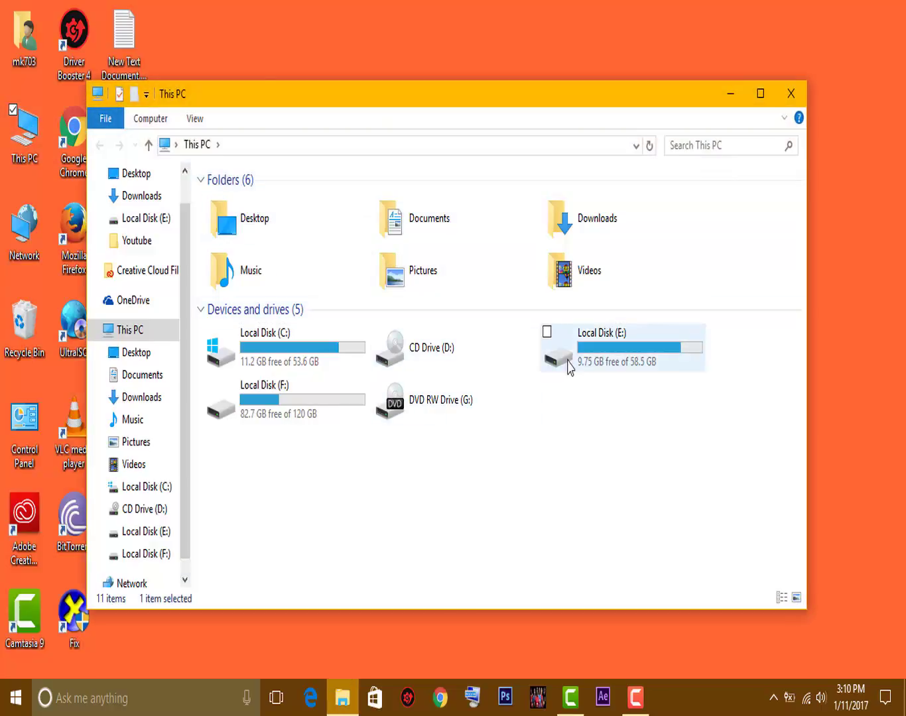
{"action": "double_click", "coordinate": [568, 367]}
{"action": "double_click", "coordinate": [445, 282]}
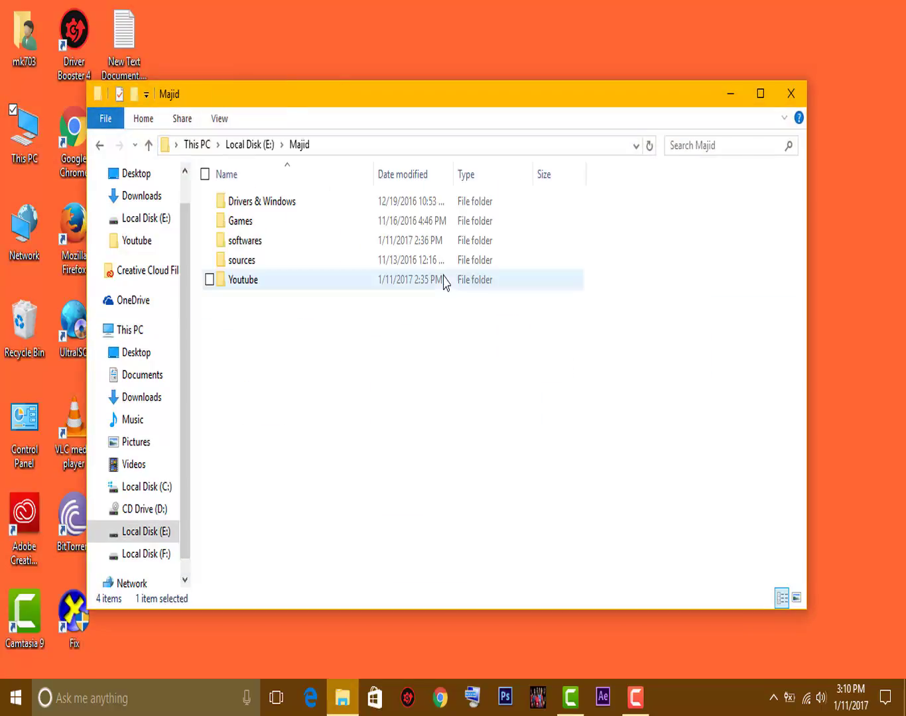
{"action": "double_click", "coordinate": [252, 223]}
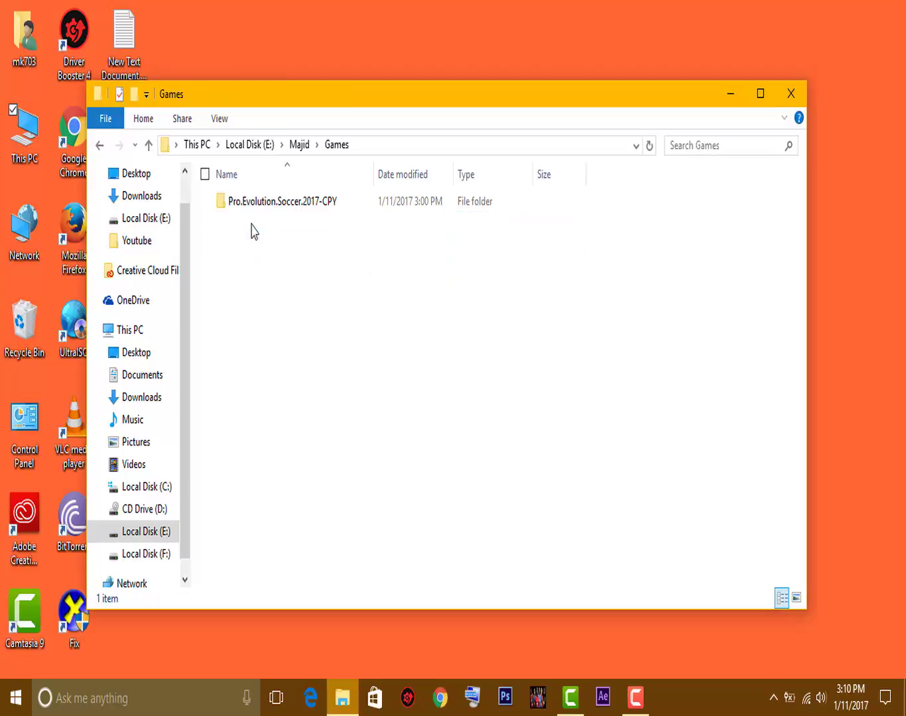
{"action": "double_click", "coordinate": [258, 206]}
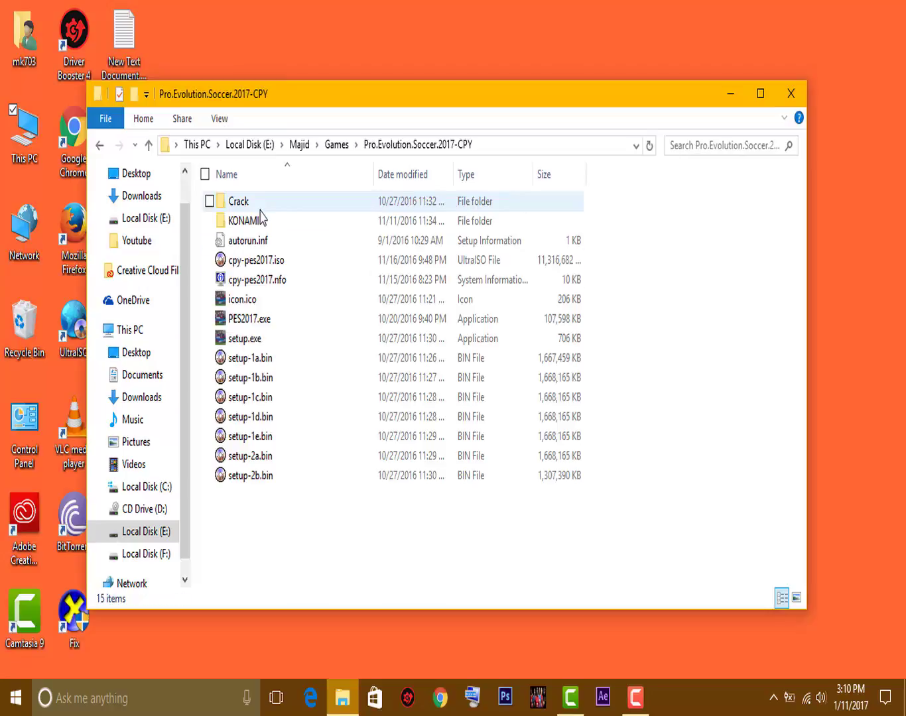
{"action": "right_click", "coordinate": [232, 340]}
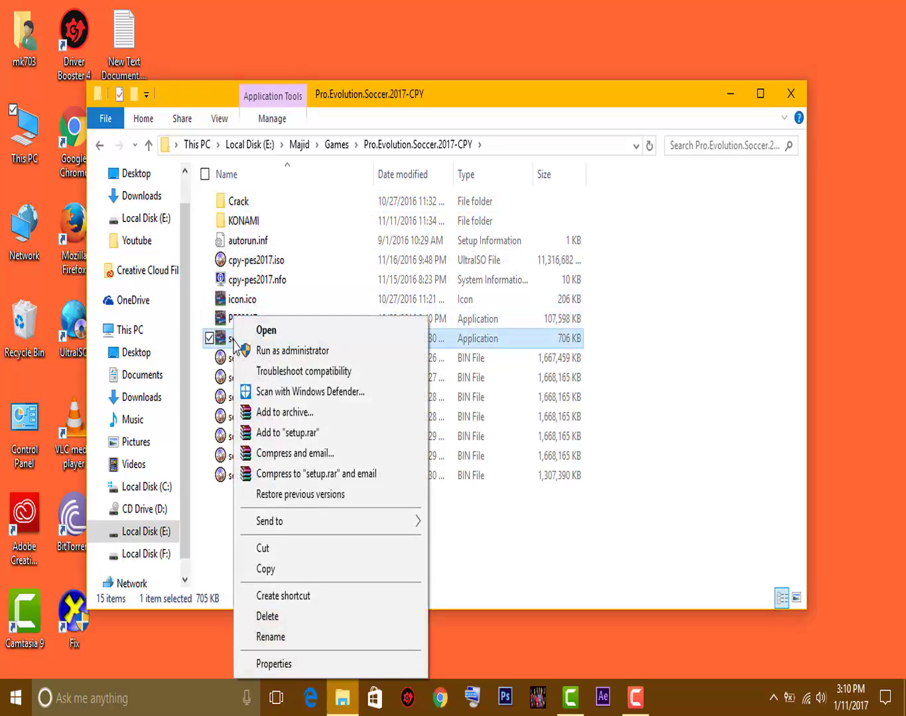
{"action": "left_click", "coordinate": [278, 351]}
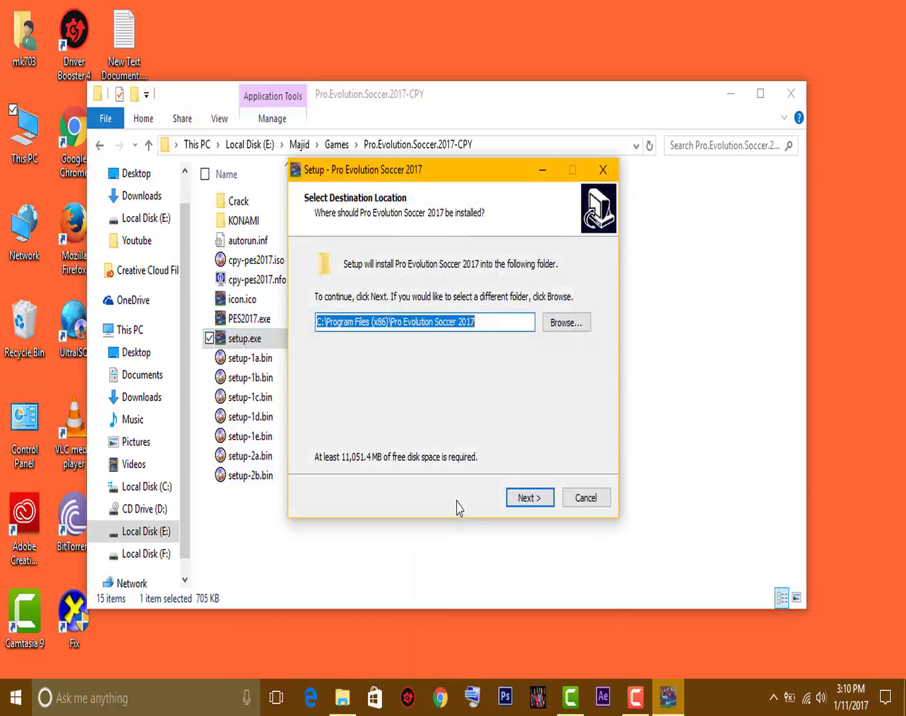
Set the installation destination to F:\PES ITEMS & GAMES\Pro Evolution Soccer 2017
{"action": "left_click", "coordinate": [569, 331]}
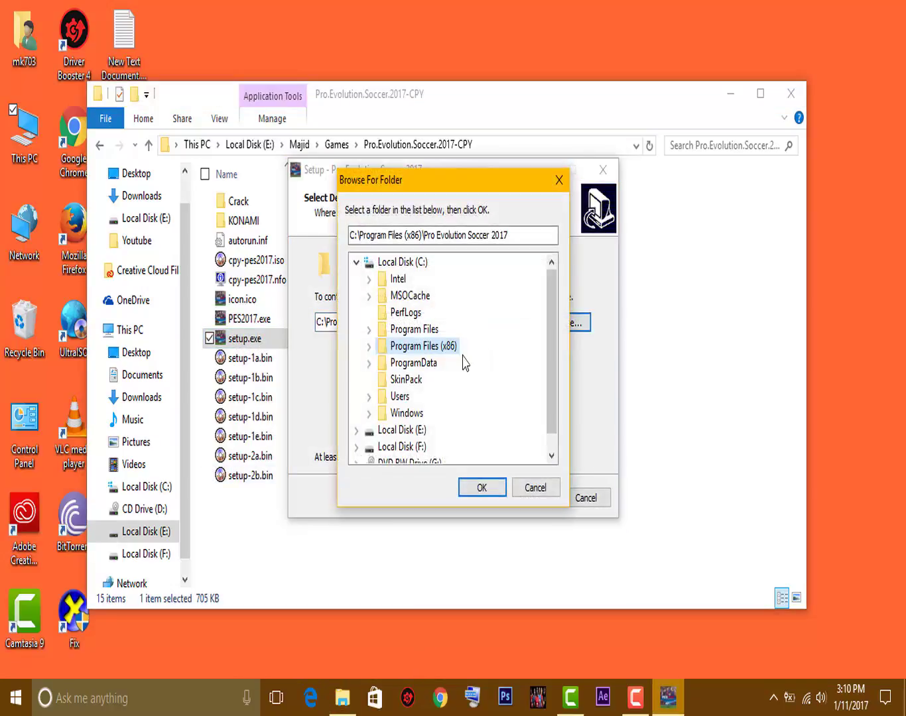
{"action": "left_click", "coordinate": [357, 263]}
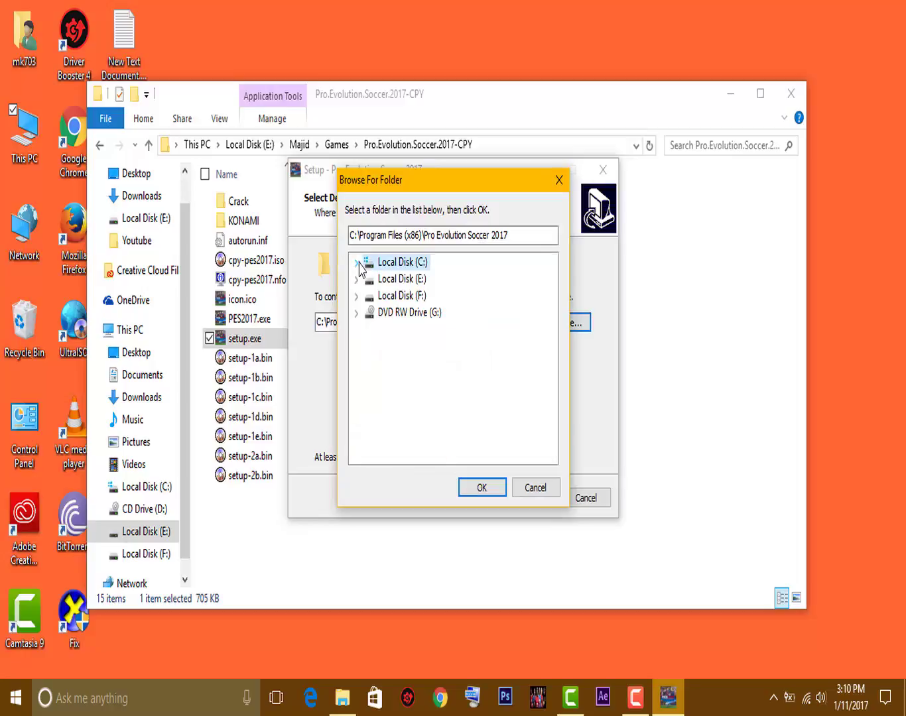
{"action": "left_click", "coordinate": [362, 296]}
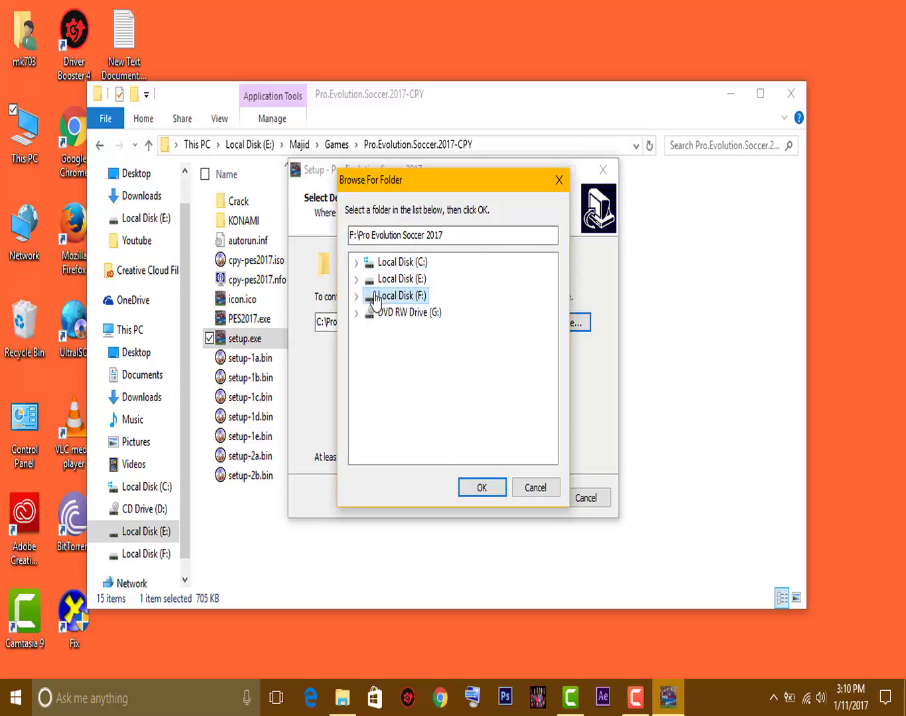
{"action": "left_click", "coordinate": [355, 295]}
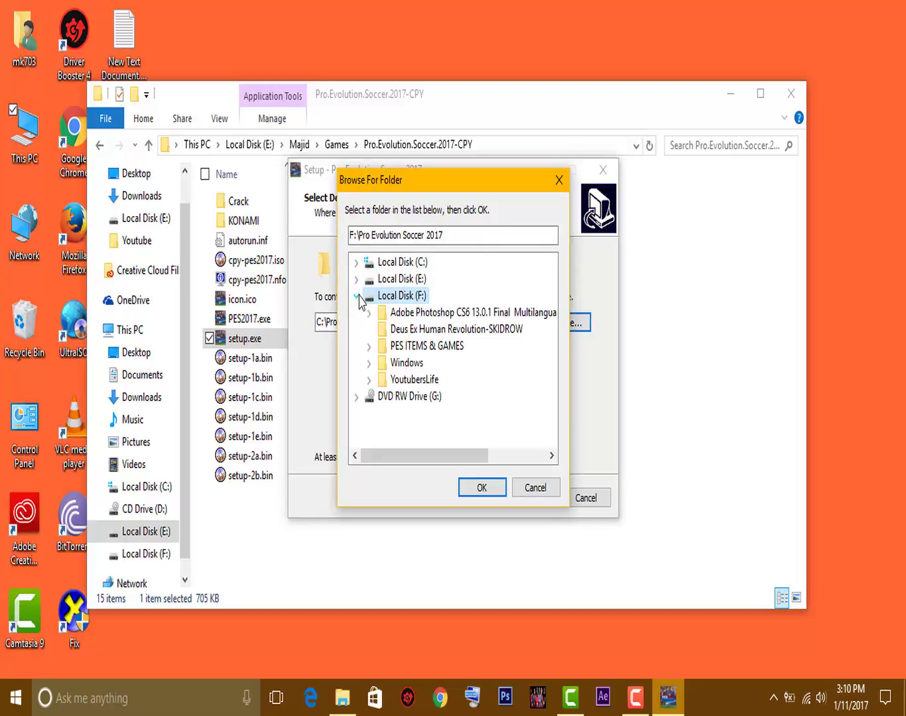
{"action": "left_click", "coordinate": [397, 350]}
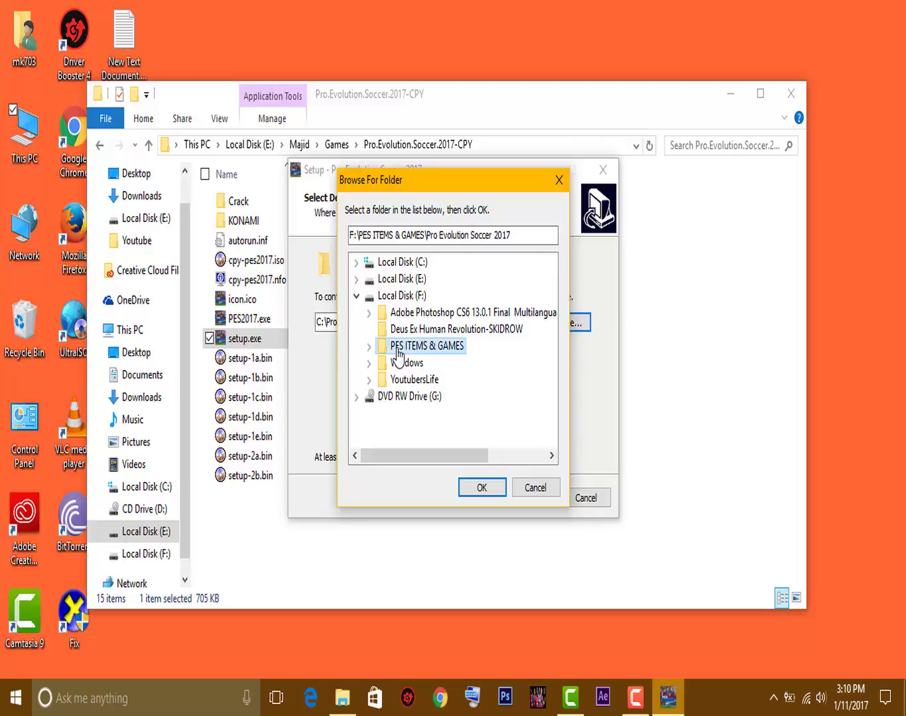
{"action": "left_click", "coordinate": [471, 488]}
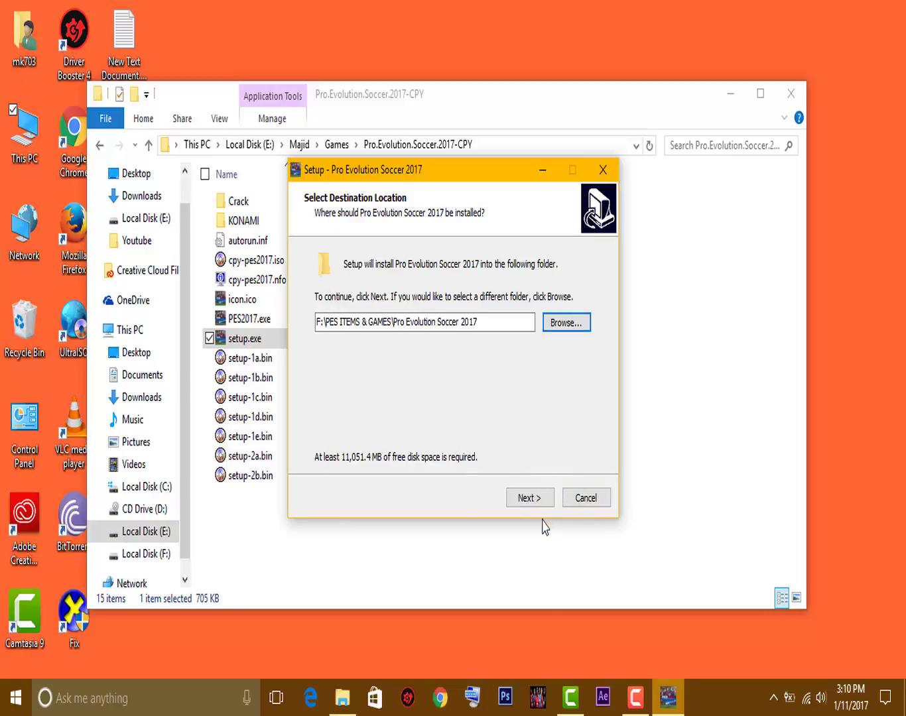
Start installing Pro Evolution Soccer 2017 with the desktop and Quick Launch shortcuts kept enabled, and minimize the open windows
{"action": "left_click", "coordinate": [535, 498]}
{"action": "left_click", "coordinate": [530, 501]}
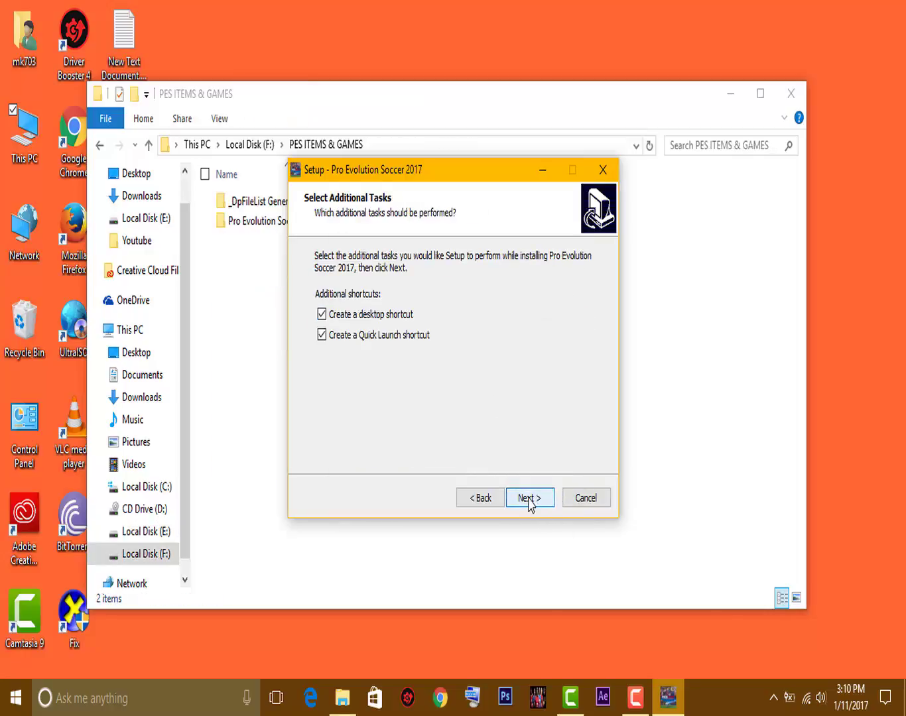
{"action": "left_click", "coordinate": [530, 501]}
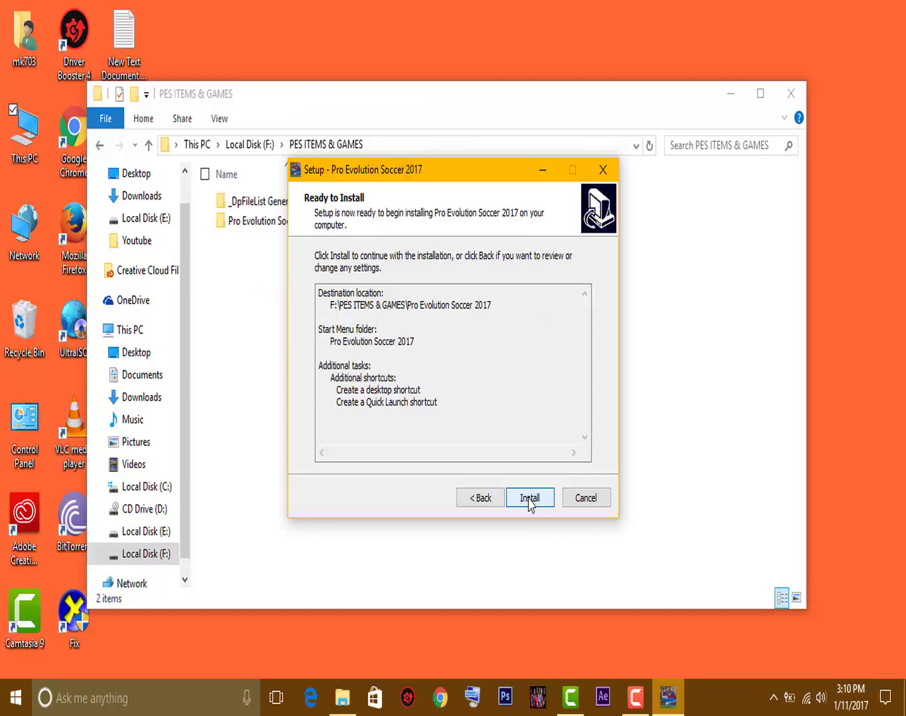
{"action": "left_click", "coordinate": [483, 501]}
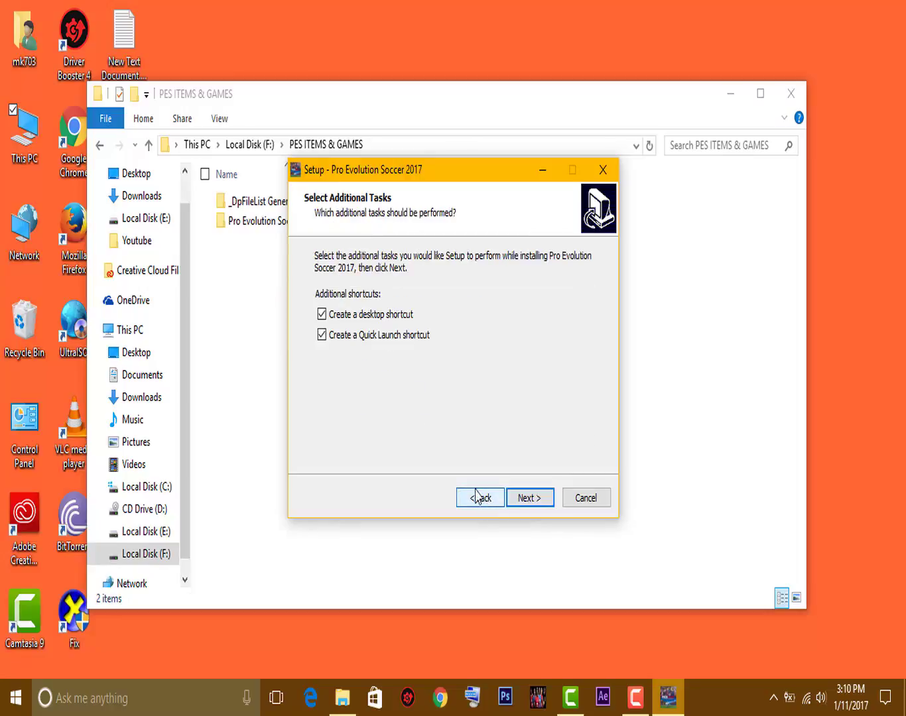
{"action": "left_click", "coordinate": [540, 502]}
{"action": "left_click", "coordinate": [531, 499]}
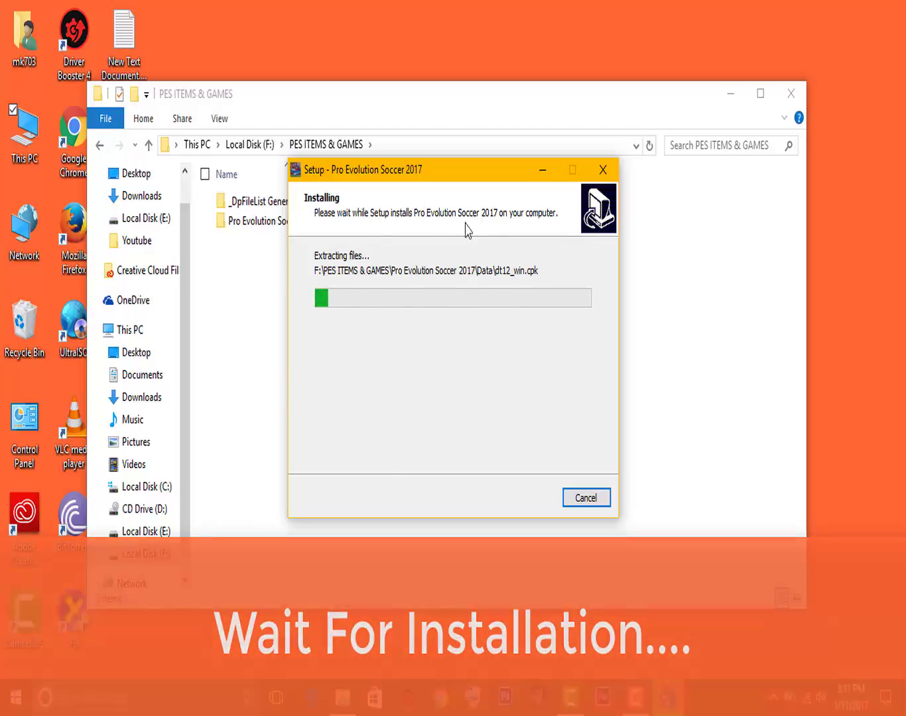
{"action": "left_click", "coordinate": [543, 176]}
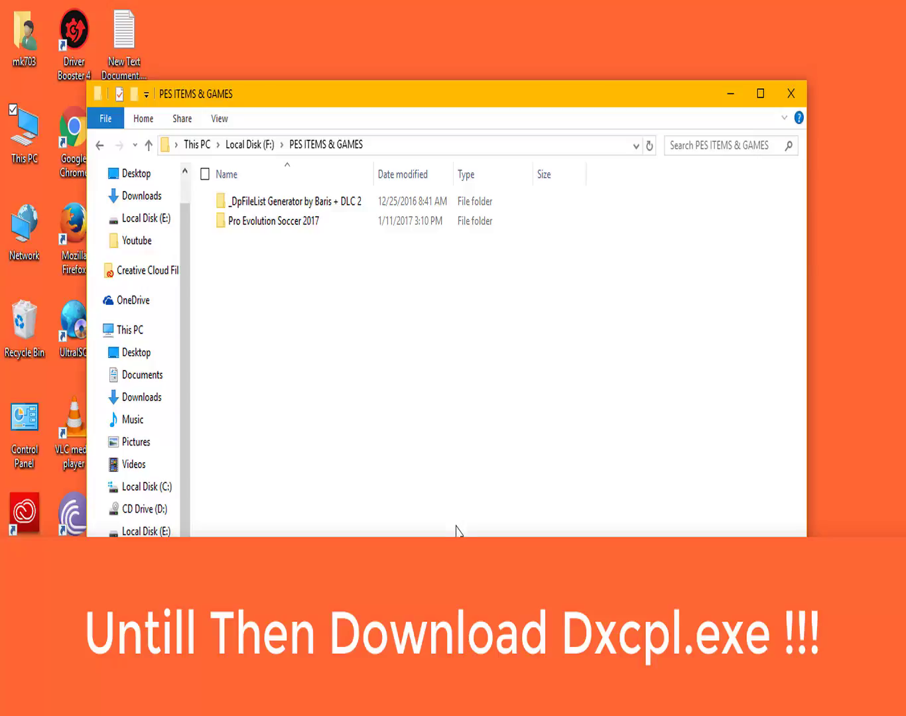
{"action": "key", "text": "super+d"}
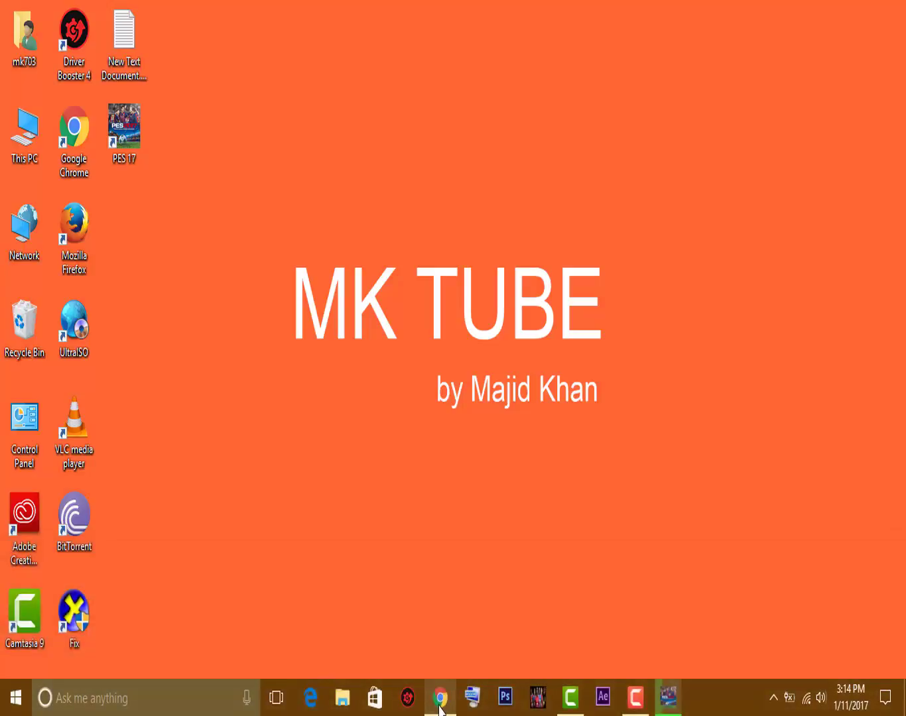
Switch to Google Chrome, download Fix by MK.exe from its Google Drive page to Downloads\Programs, and close the browser
{"action": "left_click", "coordinate": [439, 707]}
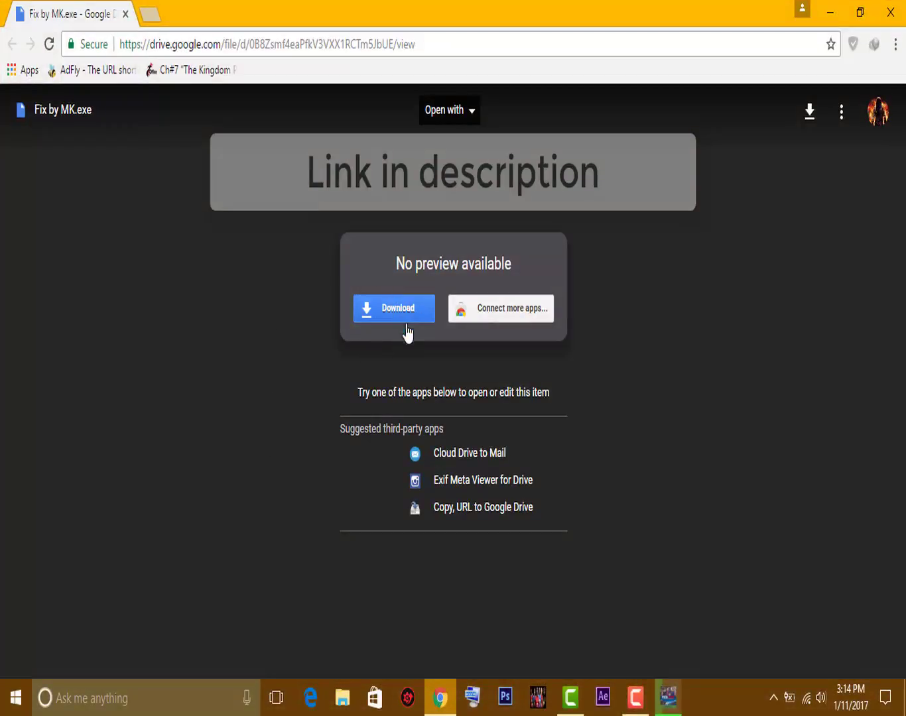
{"action": "left_click", "coordinate": [392, 310]}
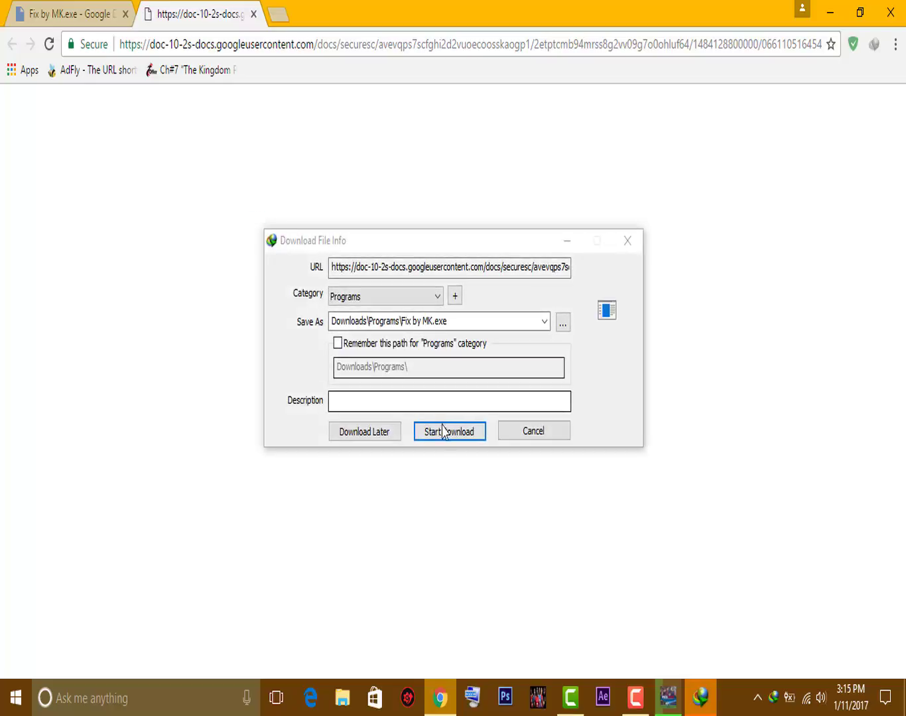
{"action": "left_click", "coordinate": [443, 431]}
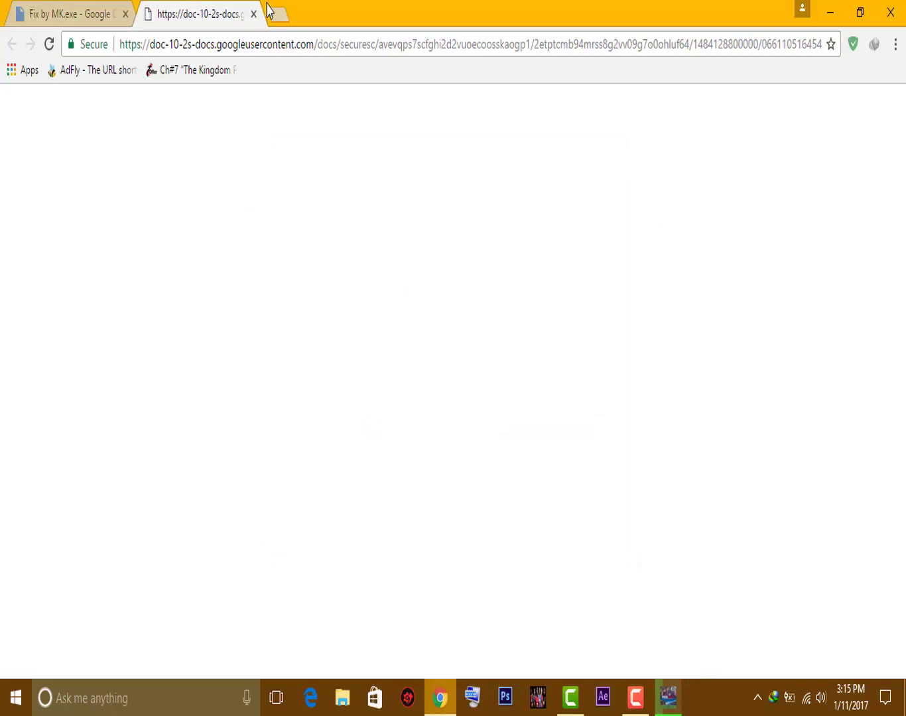
{"action": "left_click", "coordinate": [253, 14]}
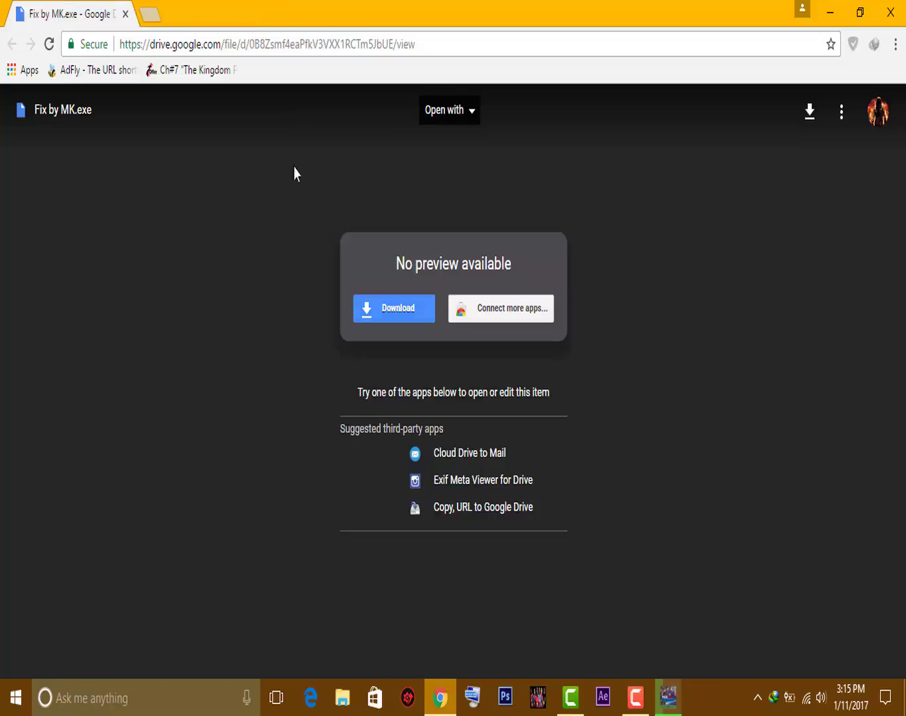
{"action": "left_click", "coordinate": [125, 14]}
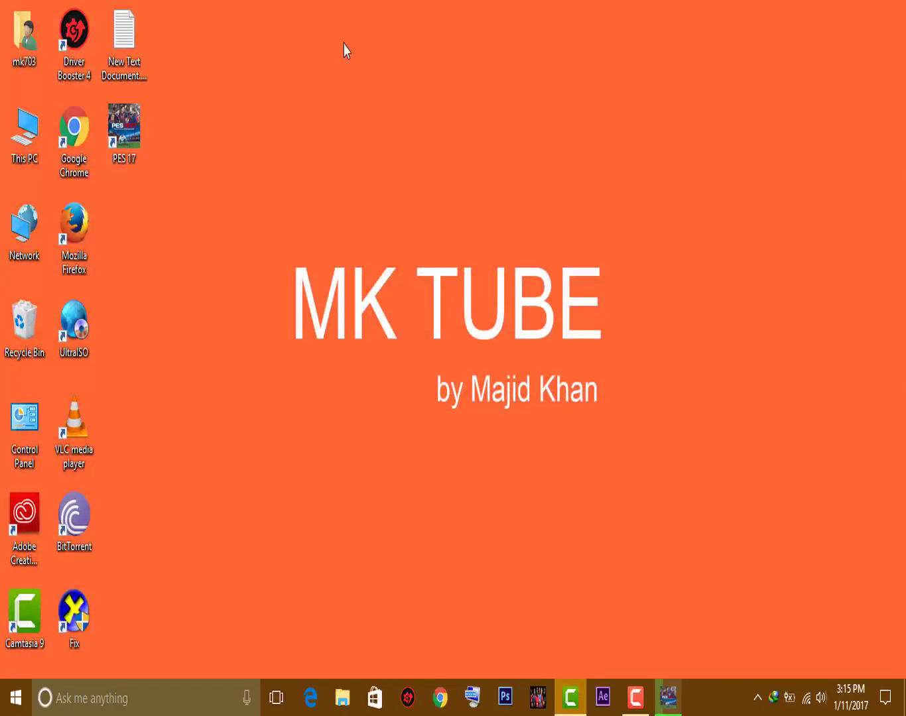
{"action": "right_click", "coordinate": [353, 41]}
{"action": "left_click", "coordinate": [384, 103]}
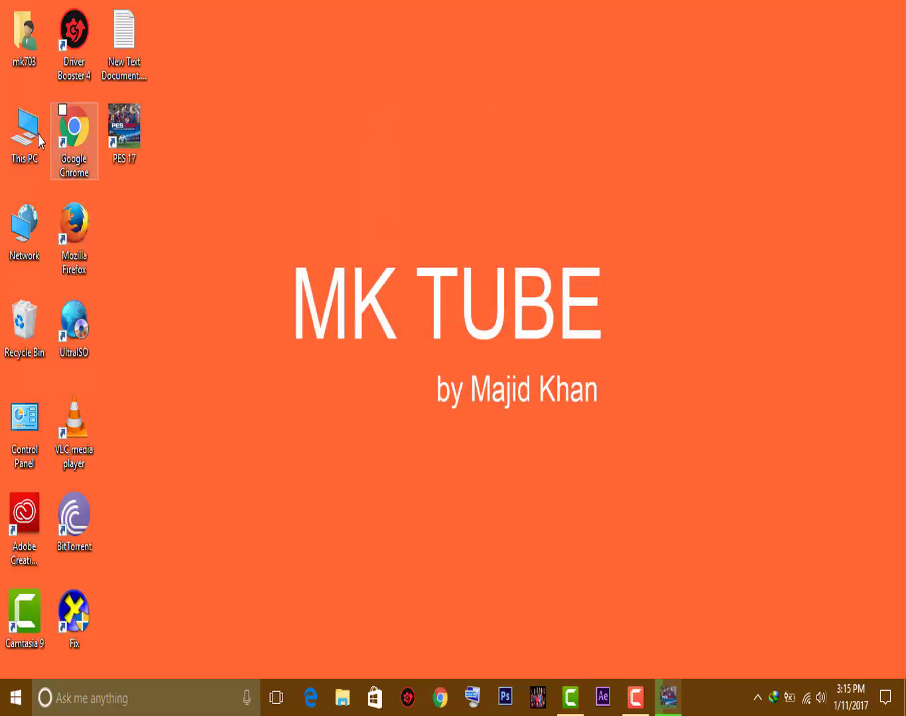
Open the Programs folder inside Downloads and select the downloaded Fix by MK.exe file
{"action": "double_click", "coordinate": [45, 135]}
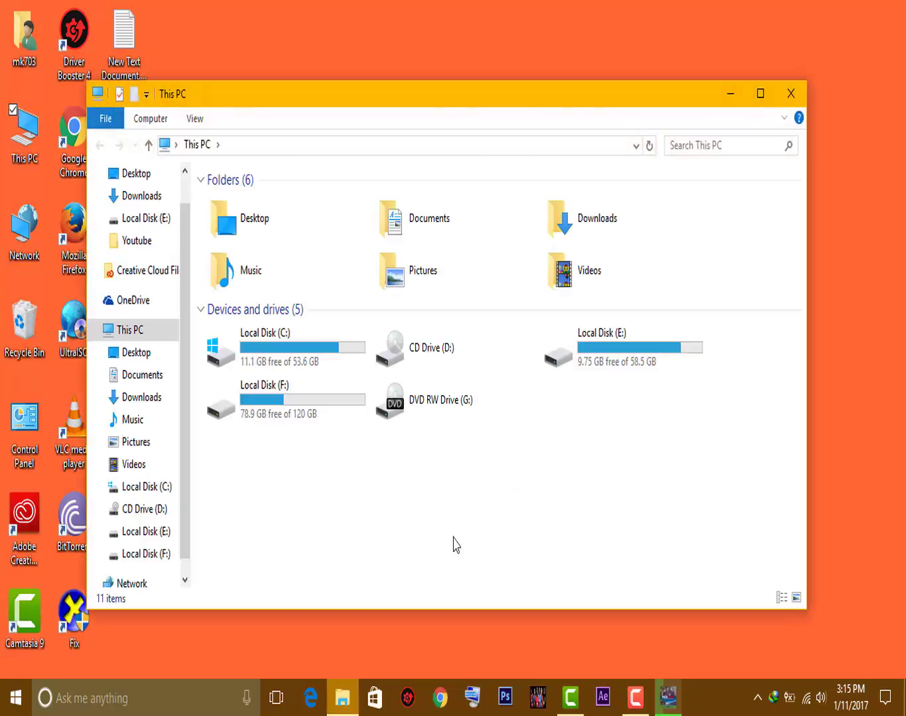
{"action": "left_click", "coordinate": [132, 398]}
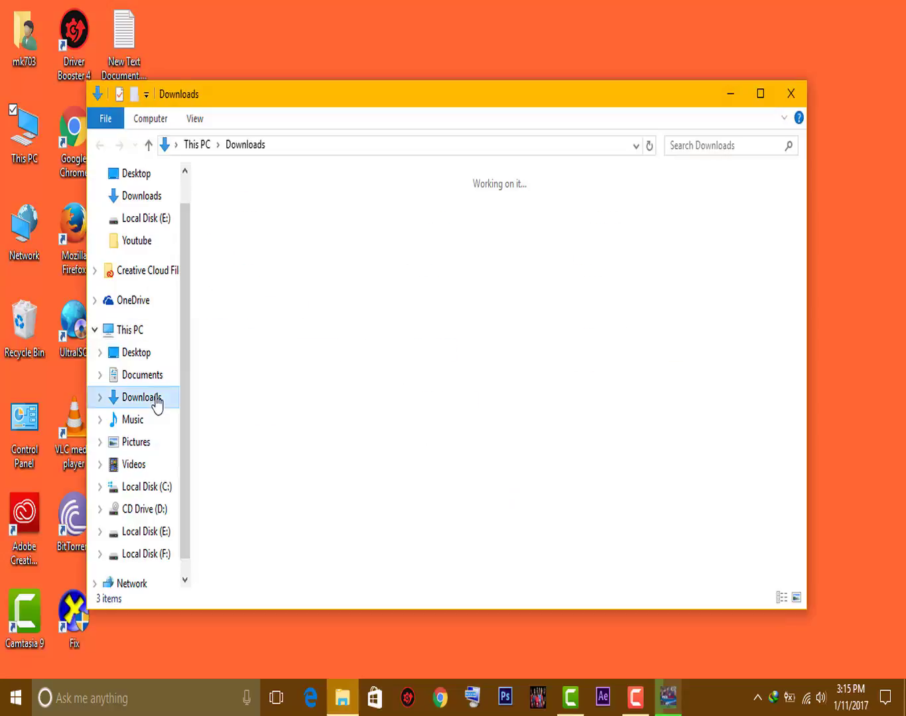
{"action": "double_click", "coordinate": [282, 213]}
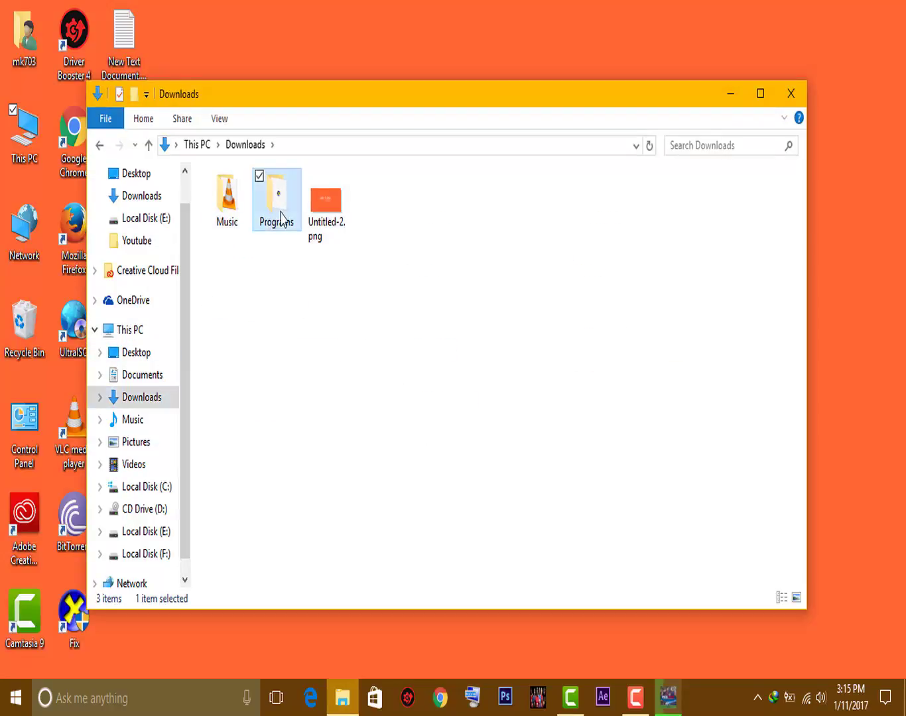
{"action": "left_click", "coordinate": [250, 207]}
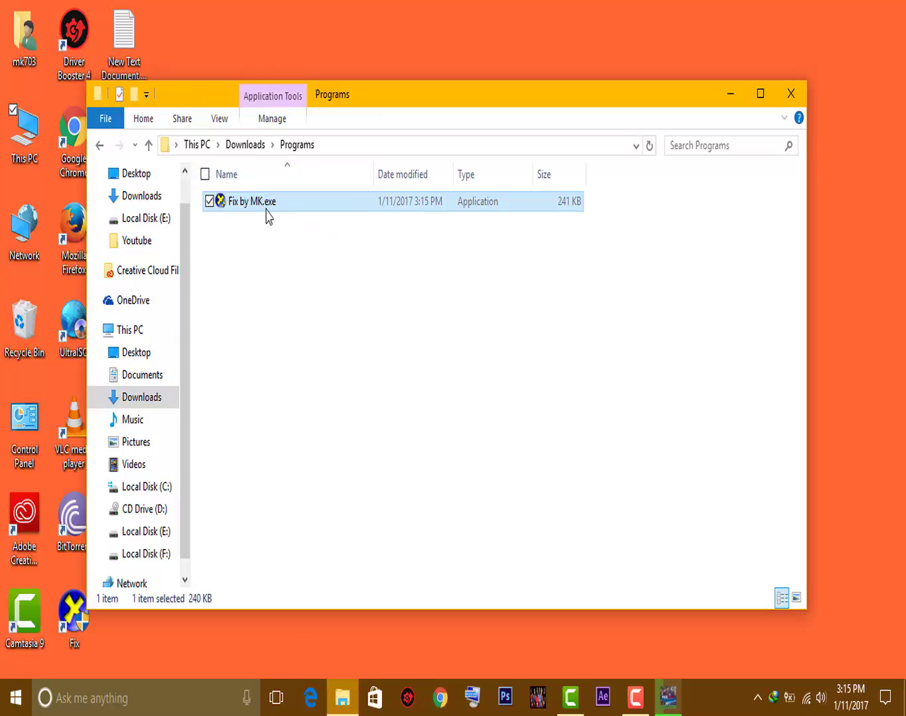
Check the existing Fix shortcut on the desktop, and delete the Programs folder from Downloads
{"action": "left_click_drag", "start_coordinate": [334, 108], "coordinate": [427, 132]}
{"action": "left_click", "coordinate": [82, 633]}
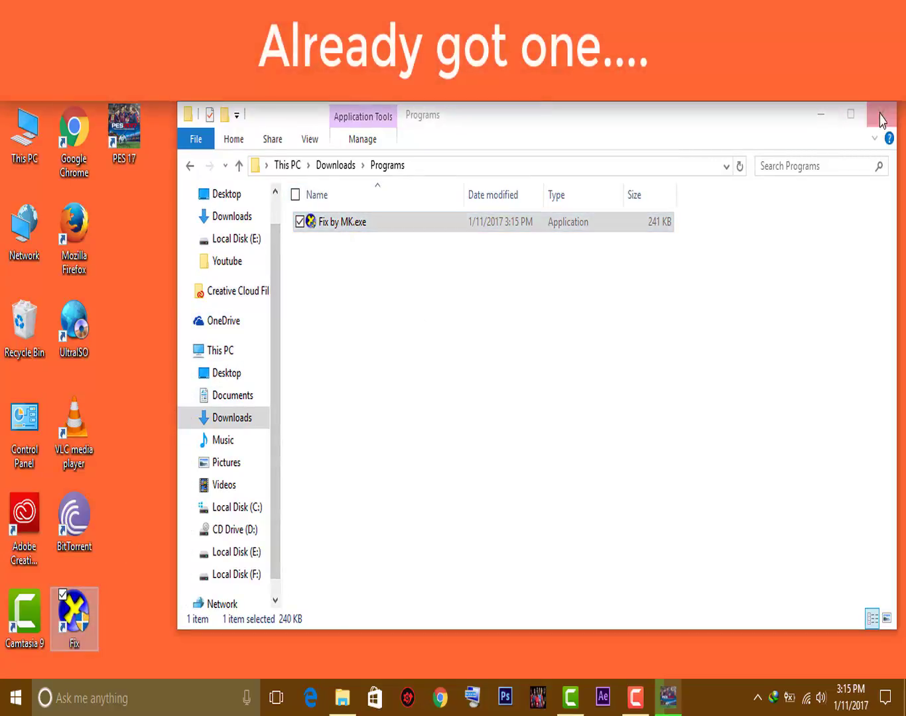
{"action": "left_click", "coordinate": [191, 166]}
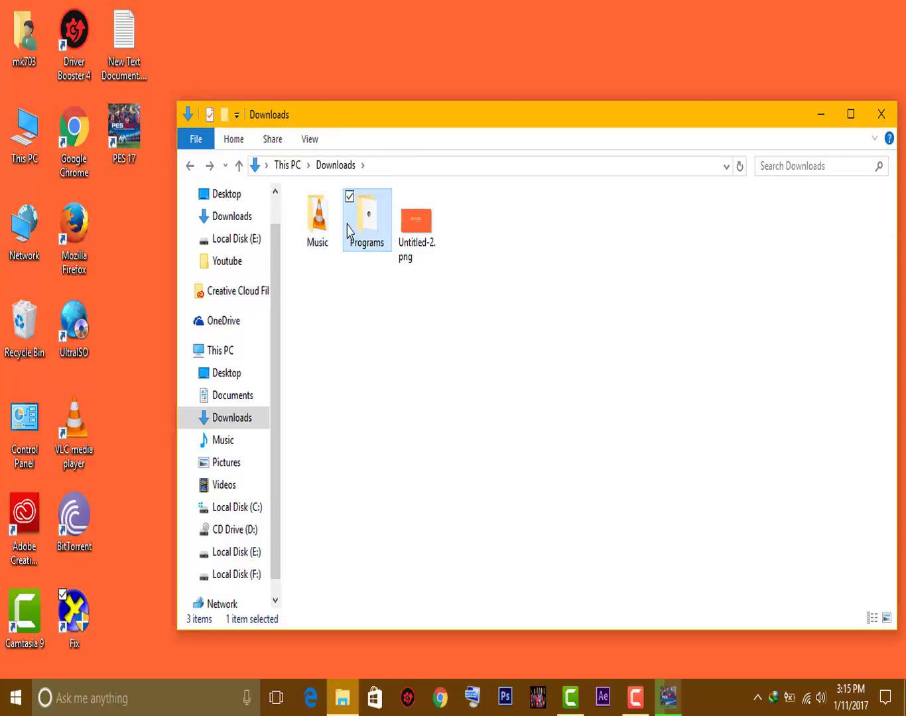
{"action": "key", "text": "Delete"}
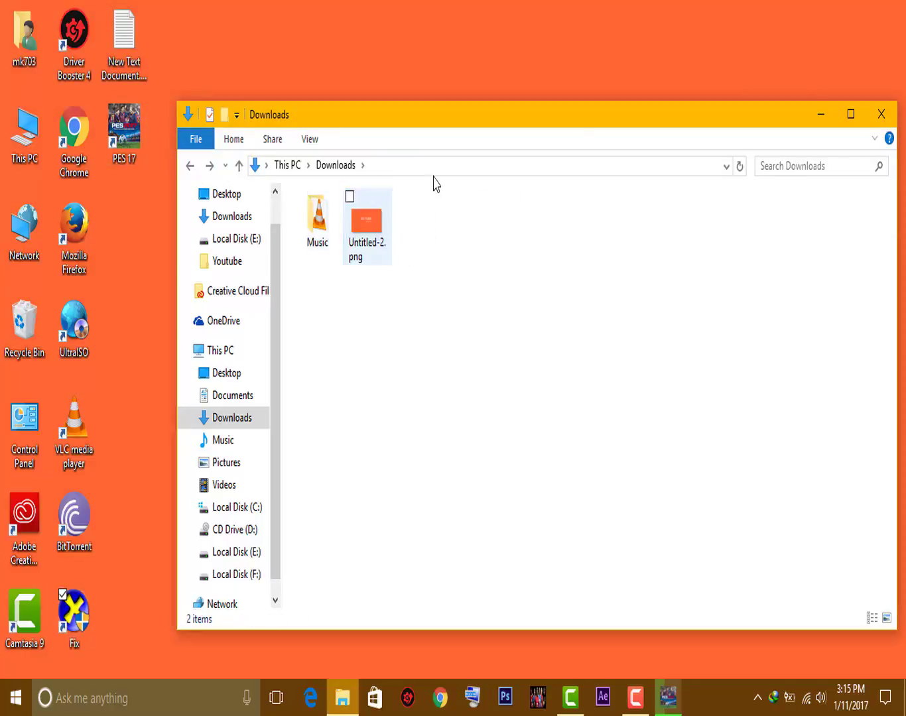
Close the Downloads window and refresh the desktop
{"action": "left_click", "coordinate": [882, 120]}
{"action": "right_click", "coordinate": [352, 193]}
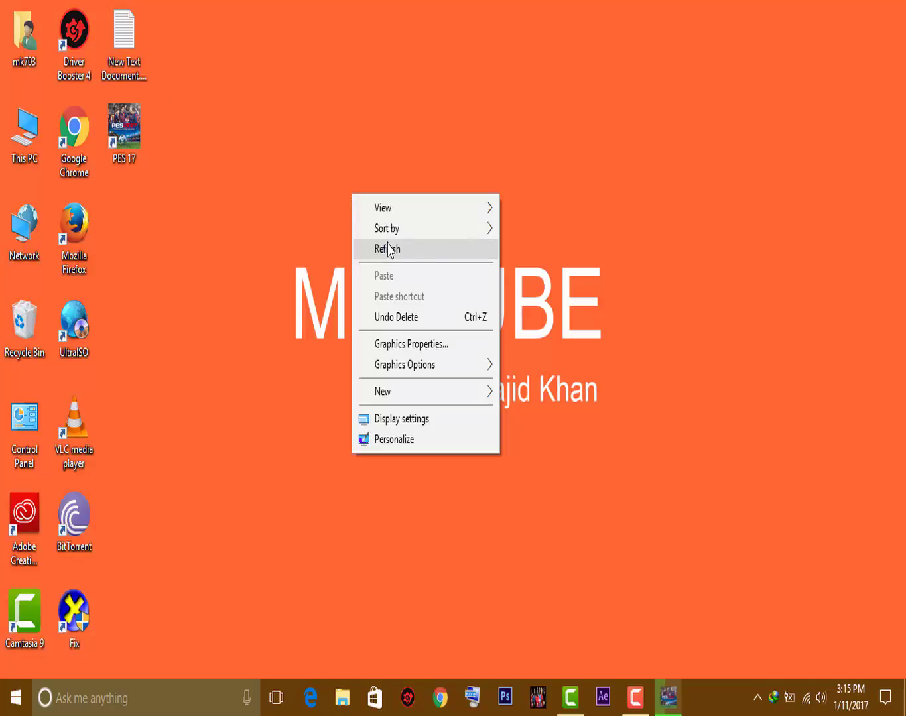
{"action": "left_click", "coordinate": [388, 248]}
{"action": "right_click", "coordinate": [389, 256]}
{"action": "left_click", "coordinate": [400, 307]}
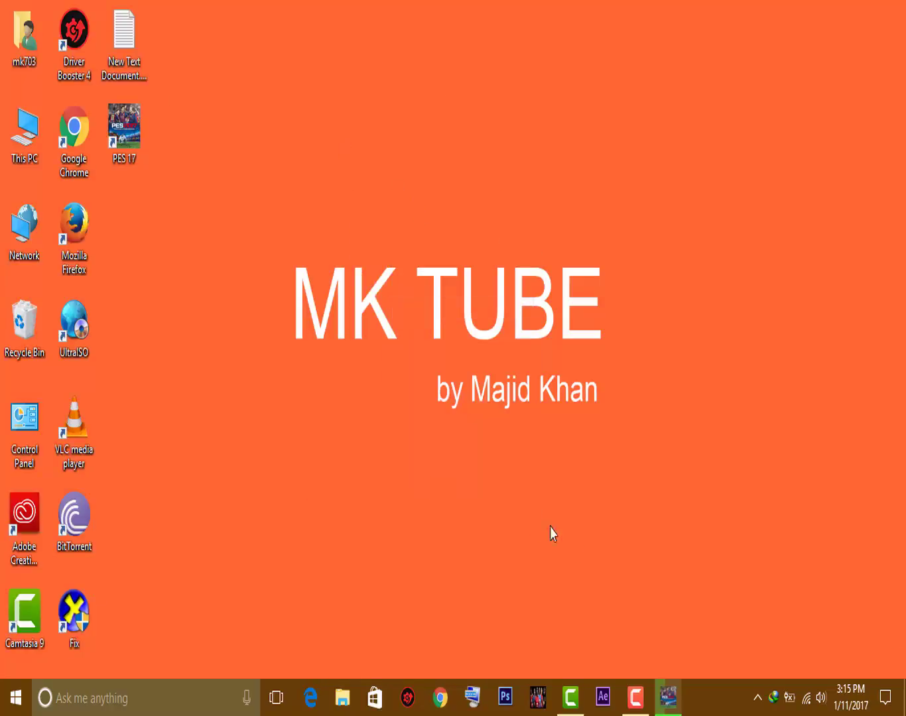
{"action": "right_click", "coordinate": [363, 397]}
{"action": "left_click", "coordinate": [400, 453]}
Bring back the Pro Evolution Soccer 2017 setup, finish its wizard and refresh the desktop
{"action": "left_click", "coordinate": [682, 704]}
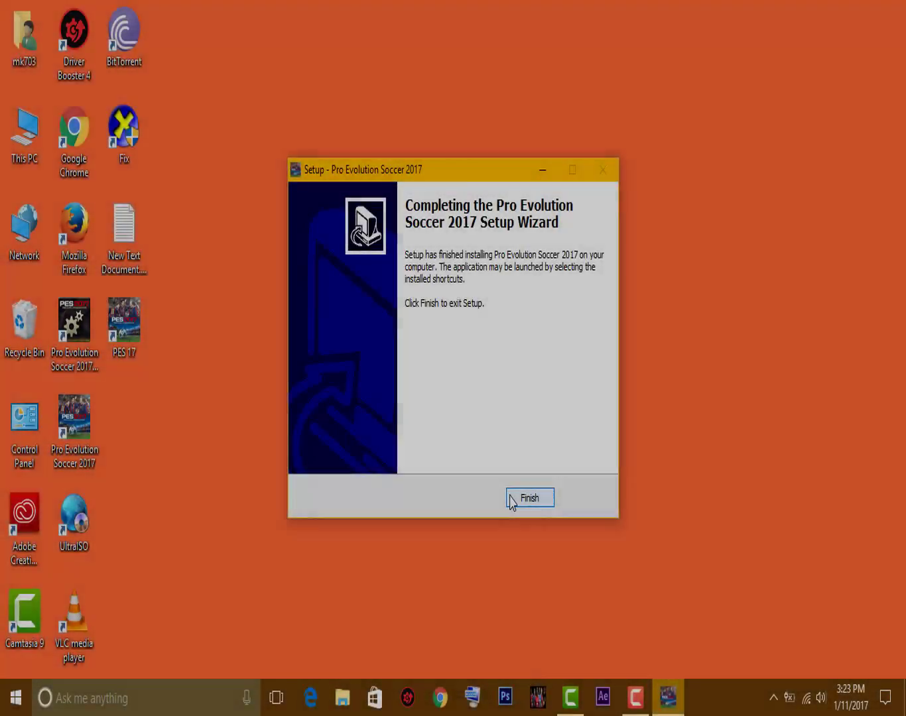
{"action": "left_click", "coordinate": [511, 499]}
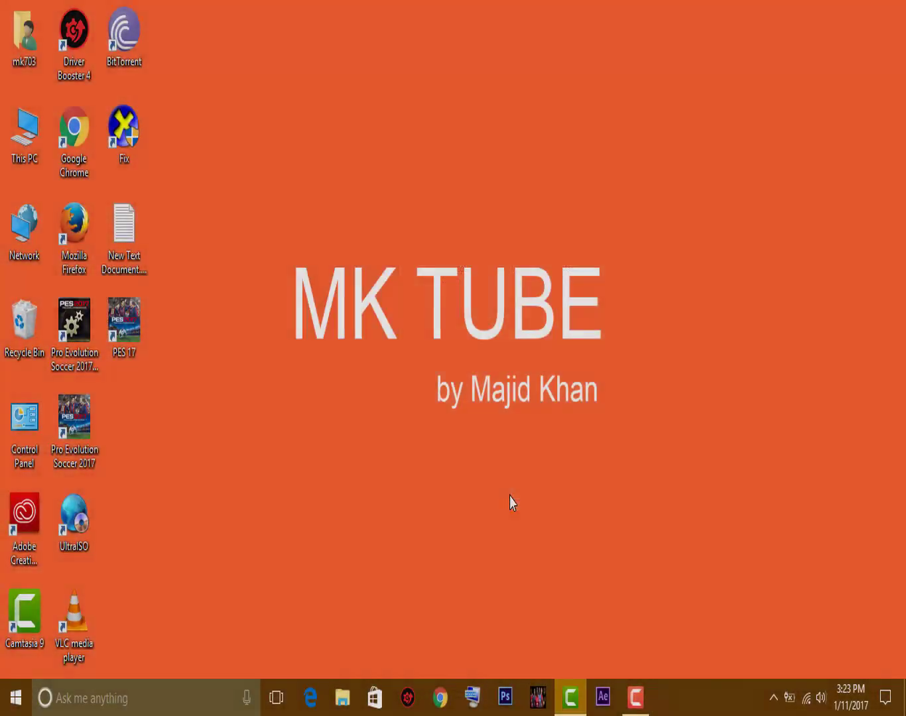
{"action": "right_click", "coordinate": [314, 228]}
{"action": "right_click", "coordinate": [340, 285]}
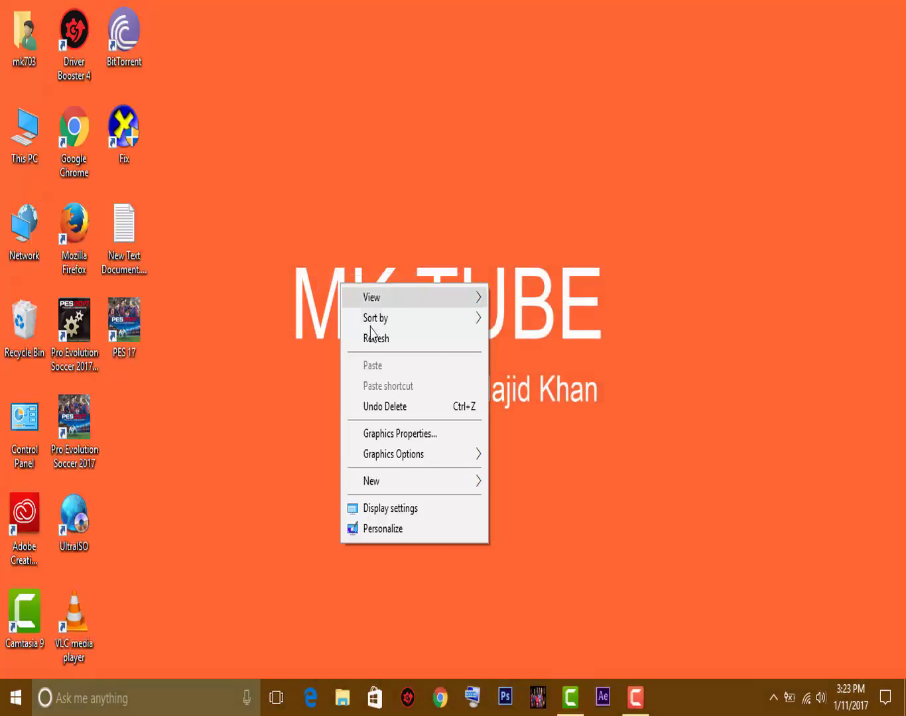
{"action": "left_click", "coordinate": [376, 345]}
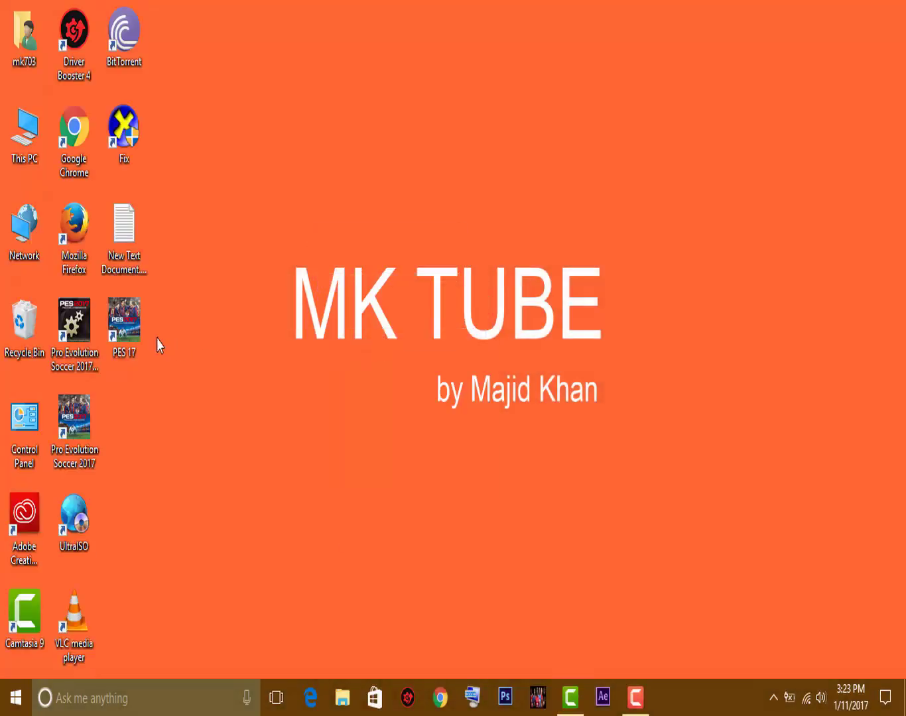
Delete the old PES 17 shortcut from the desktop and refresh the desktop several times
{"action": "key", "text": "Delete"}
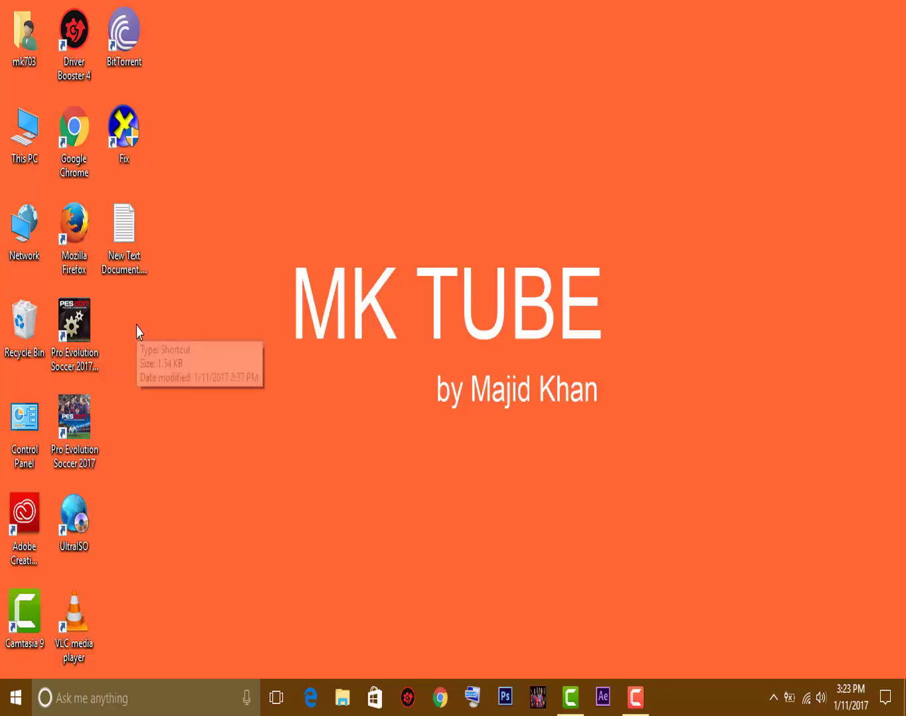
{"action": "right_click", "coordinate": [362, 339]}
{"action": "left_click", "coordinate": [381, 394]}
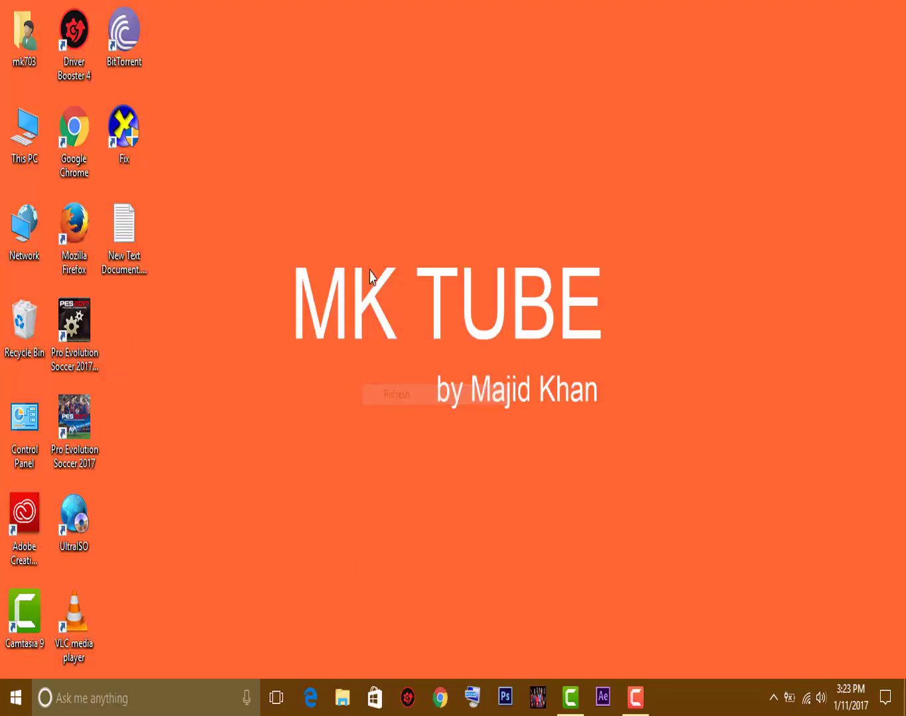
{"action": "right_click", "coordinate": [368, 263]}
{"action": "left_click", "coordinate": [394, 317]}
{"action": "right_click", "coordinate": [319, 267]}
{"action": "left_click", "coordinate": [408, 322]}
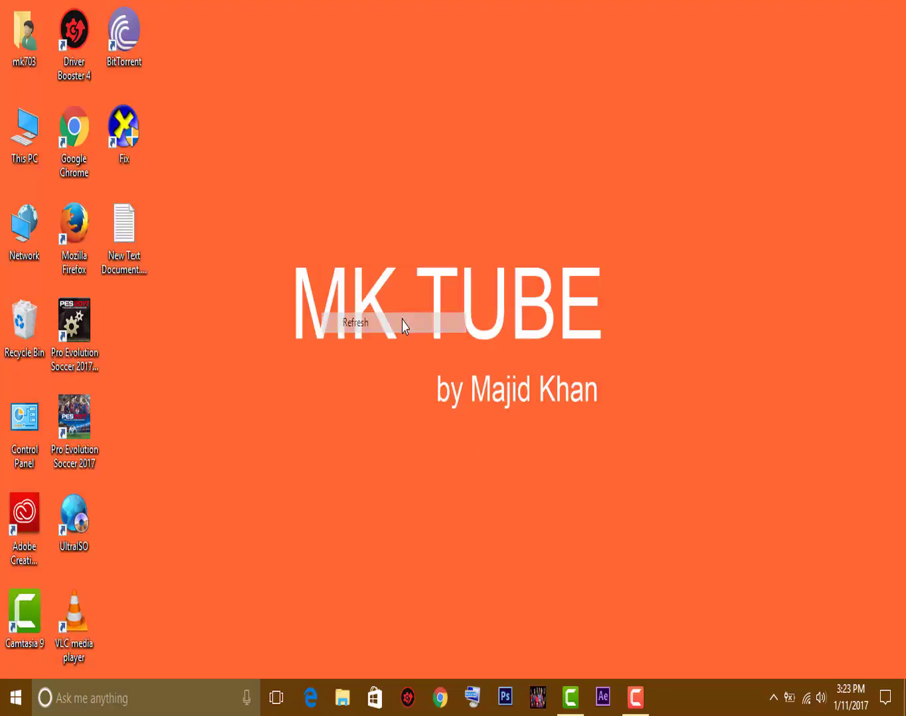
{"action": "right_click", "coordinate": [282, 295]}
{"action": "left_click", "coordinate": [299, 342]}
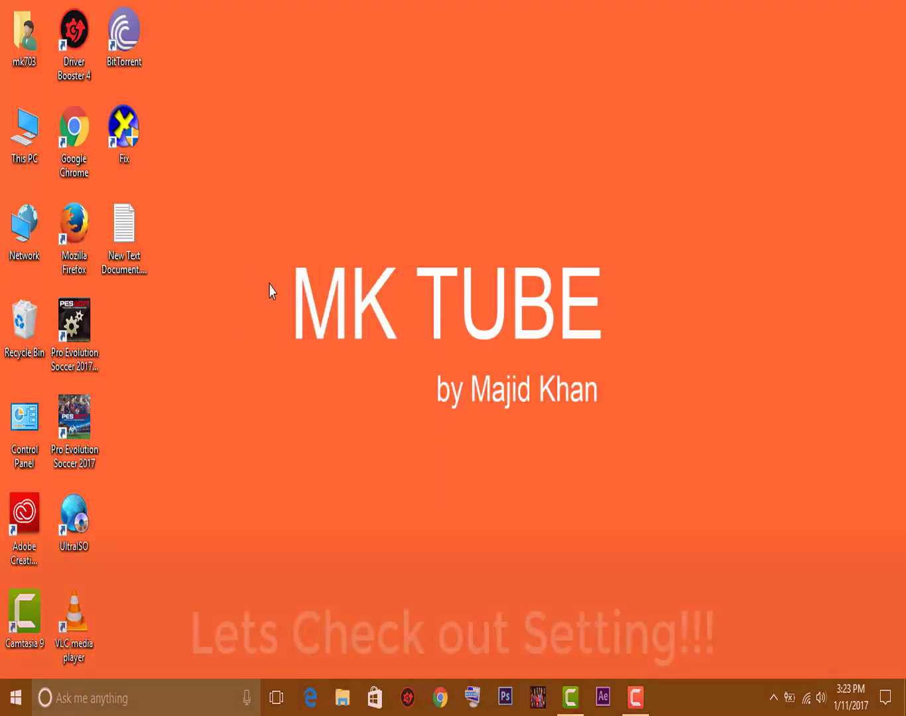
Try to launch Pro Evolution Soccer 2017 Settings from its desktop shortcut
{"action": "left_click", "coordinate": [76, 329]}
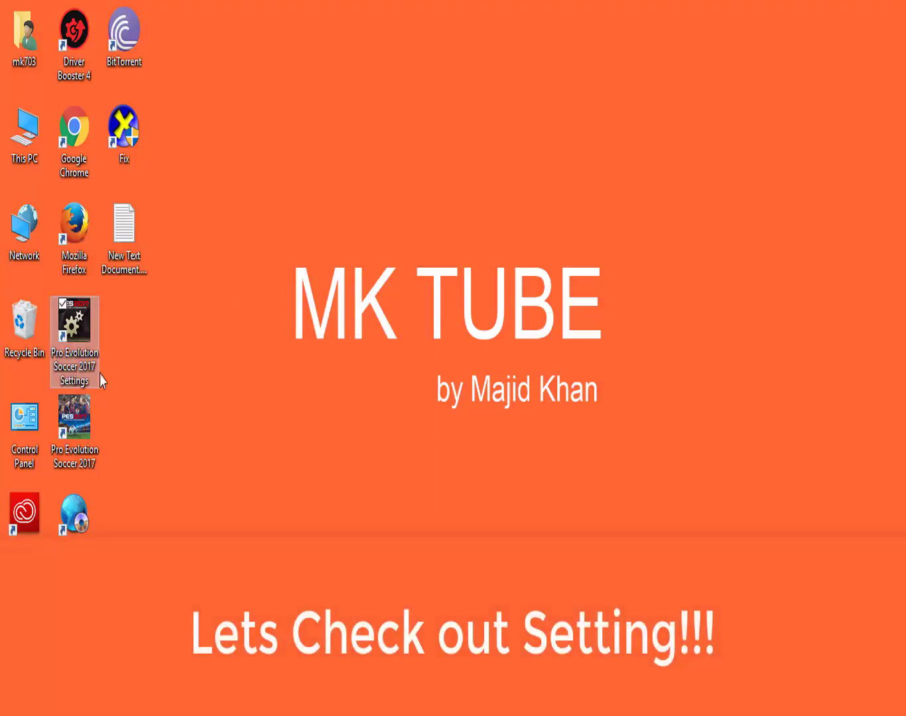
{"action": "double_click", "coordinate": [83, 352]}
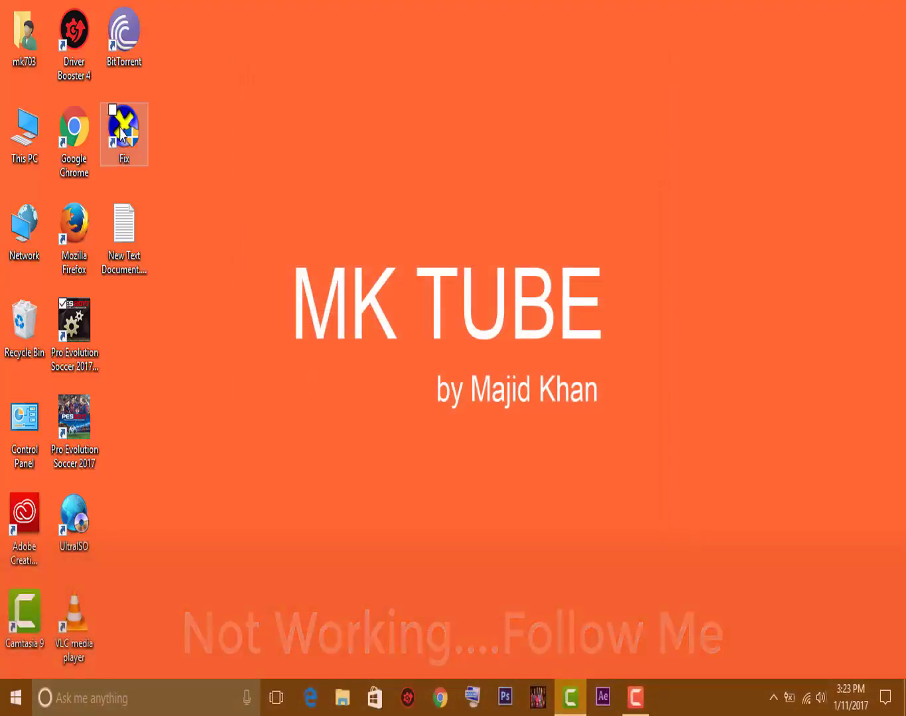
Run the Fix tool as administrator and open its Direct3D 10.x/11.x executable list for editing
{"action": "left_click", "coordinate": [122, 132]}
{"action": "right_click", "coordinate": [131, 132]}
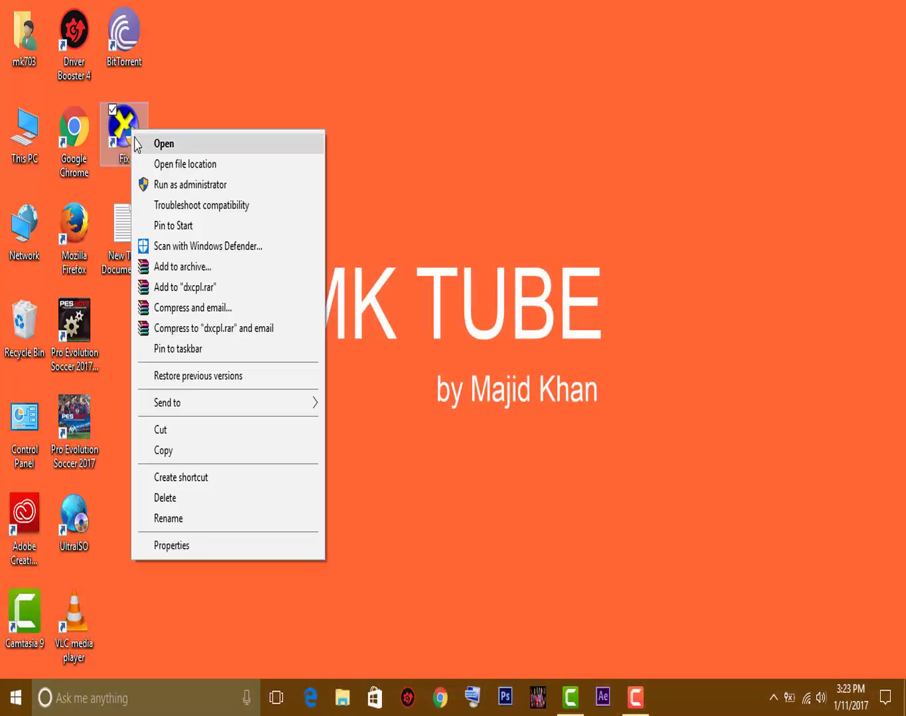
{"action": "left_click", "coordinate": [147, 185]}
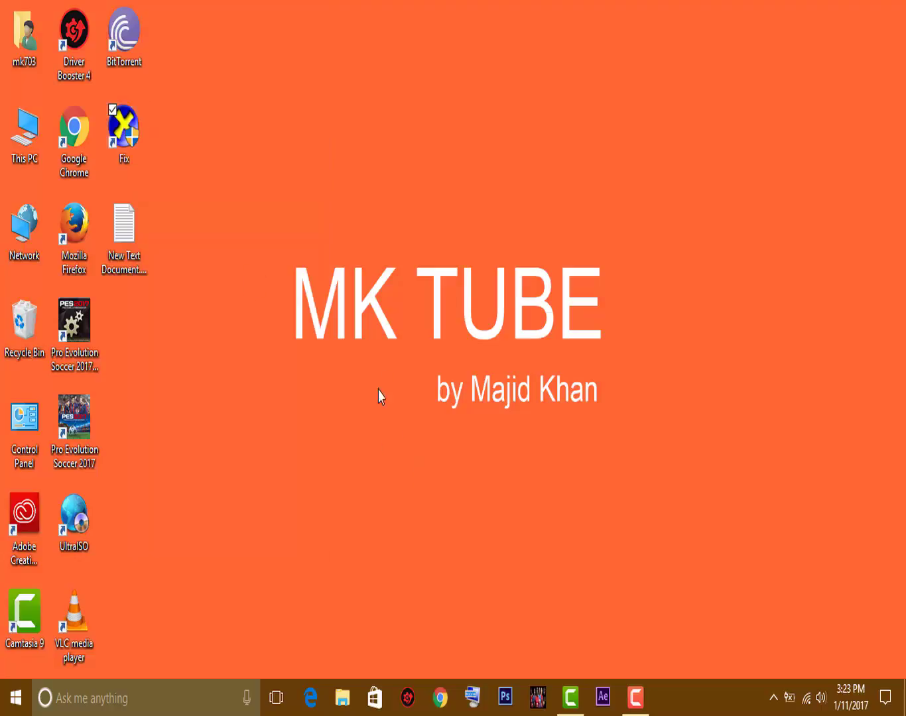
{"action": "left_click", "coordinate": [292, 232]}
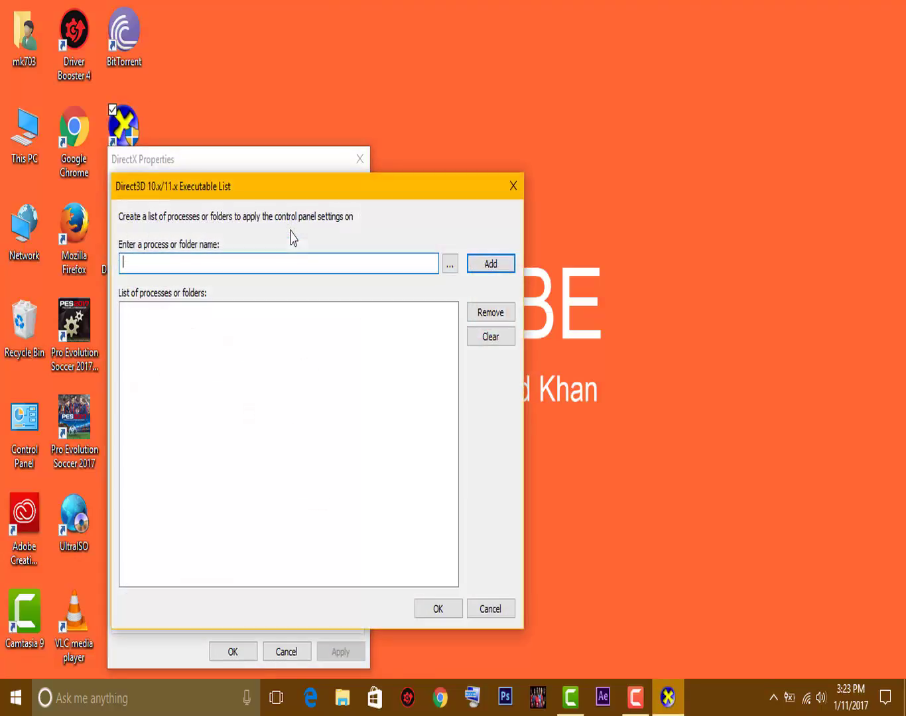
Add PES2017.exe and Settings.exe from F:\PES ITEMS & GAMES\Pro Evolution Soccer 2017 to the executable list and confirm it
{"action": "left_click", "coordinate": [451, 264]}
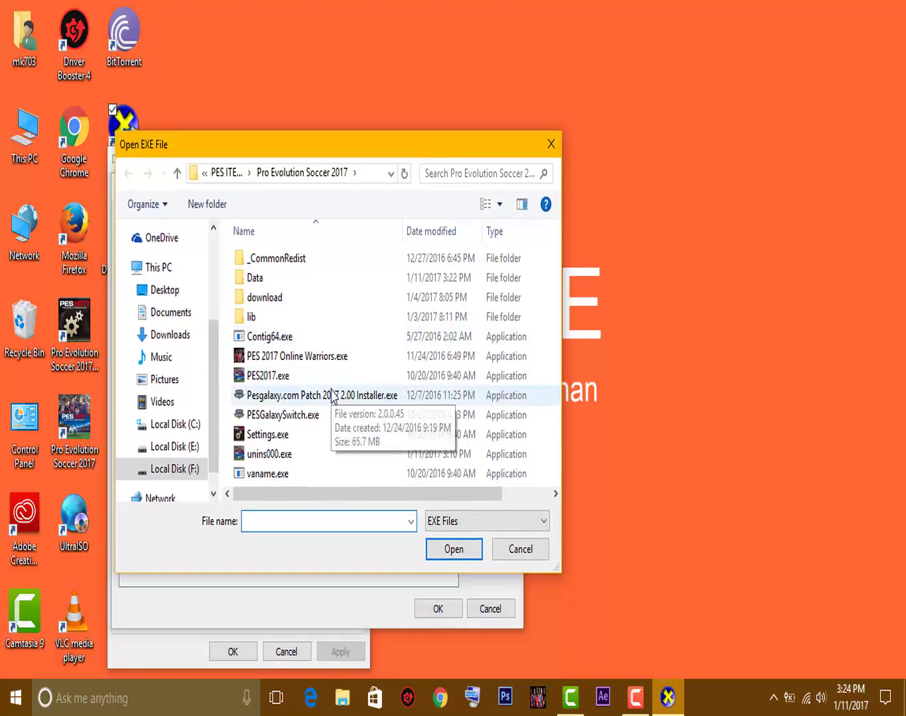
{"action": "double_click", "coordinate": [253, 378]}
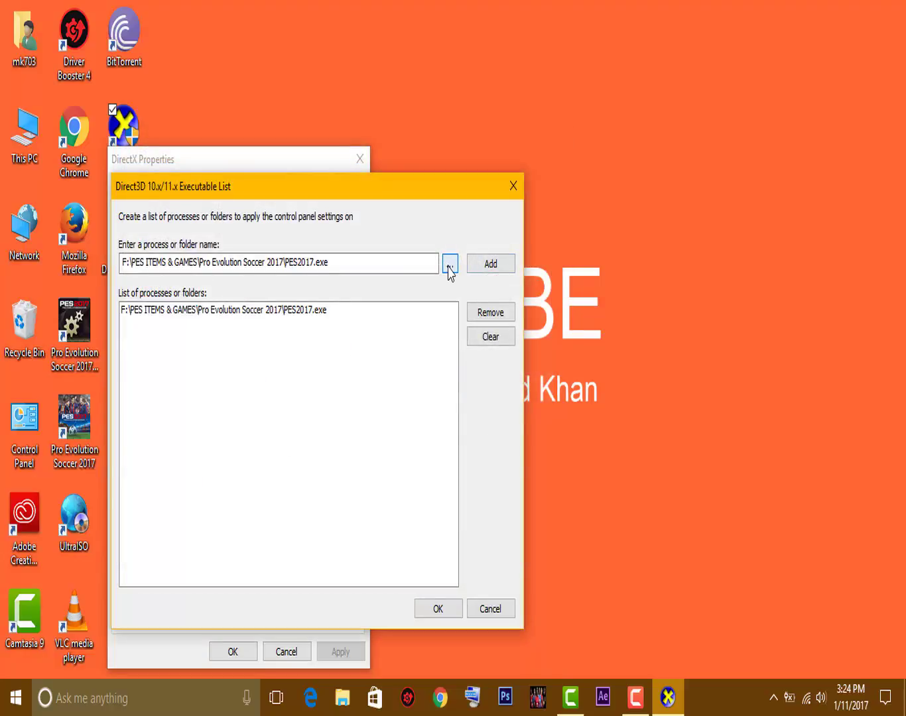
{"action": "left_click", "coordinate": [450, 264]}
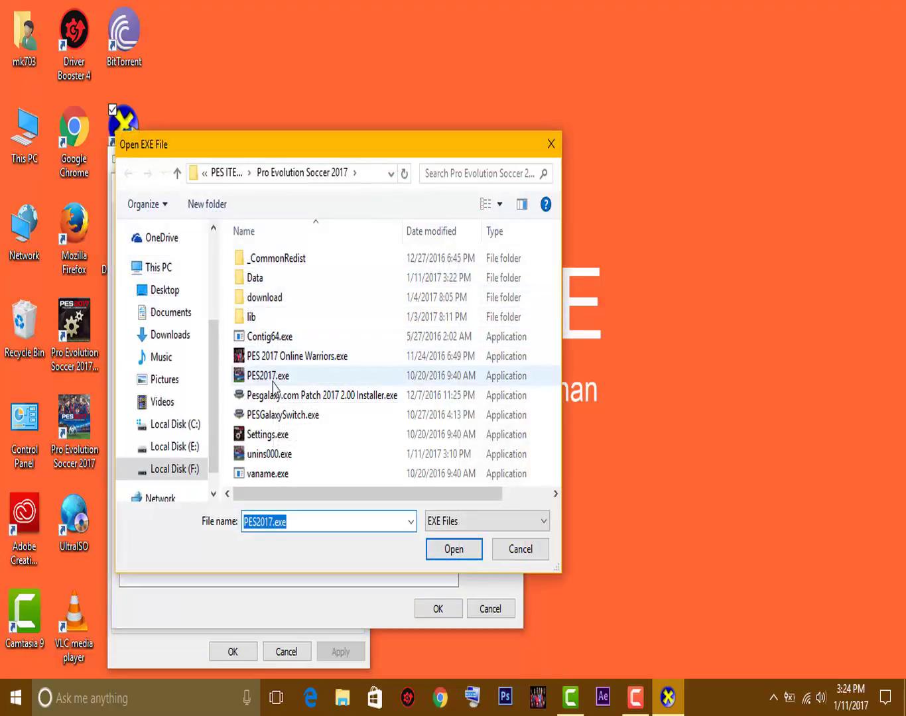
{"action": "double_click", "coordinate": [272, 435]}
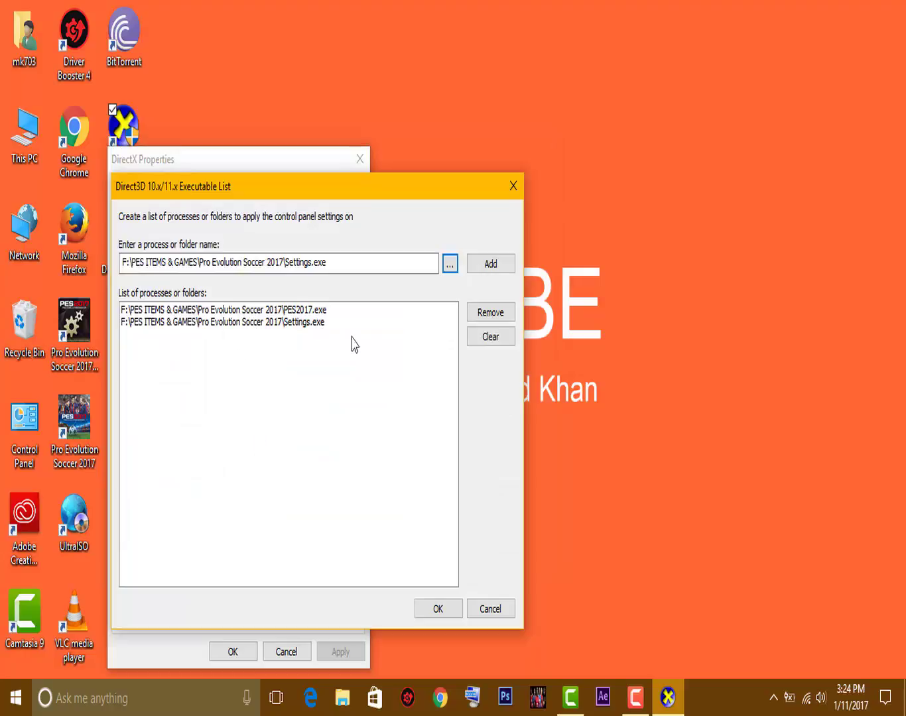
{"action": "left_click", "coordinate": [446, 614]}
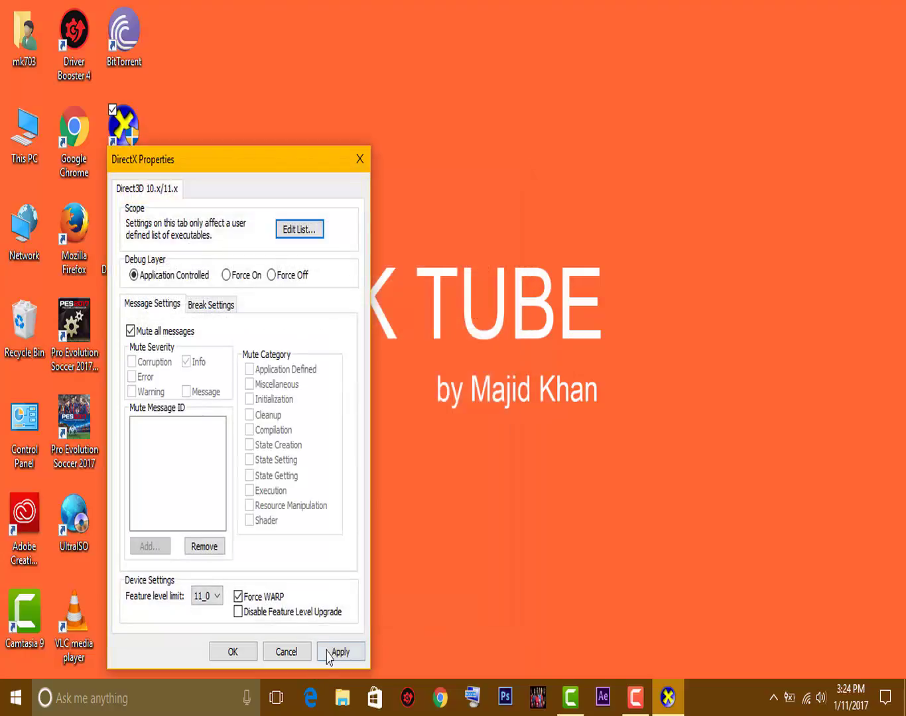
Set the DirectX feature level limit to 11_0, apply the properties and close the dialog
{"action": "left_click", "coordinate": [205, 595]}
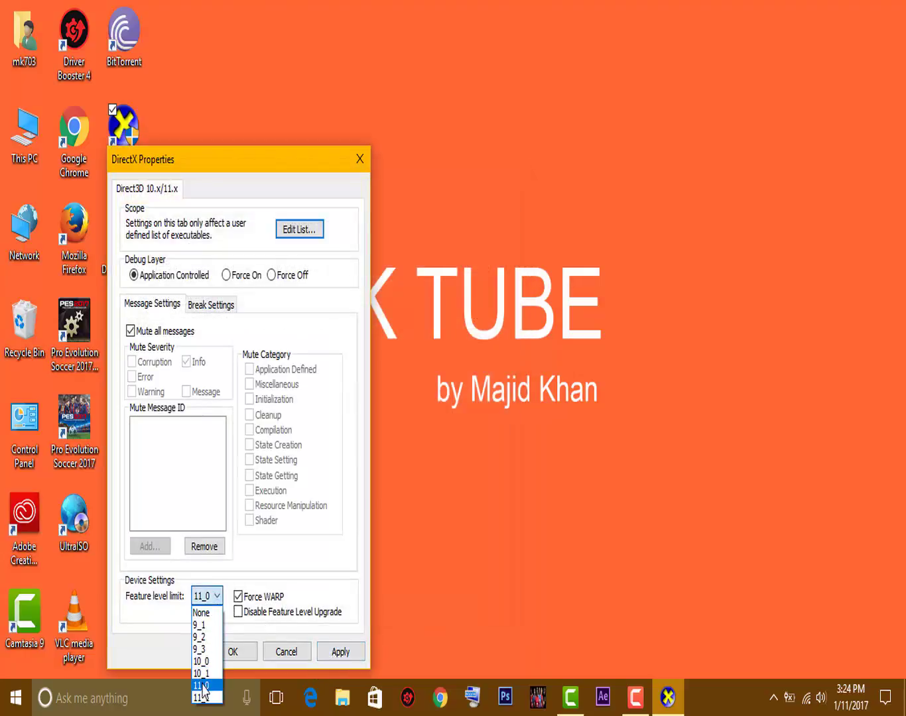
{"action": "left_click", "coordinate": [205, 695]}
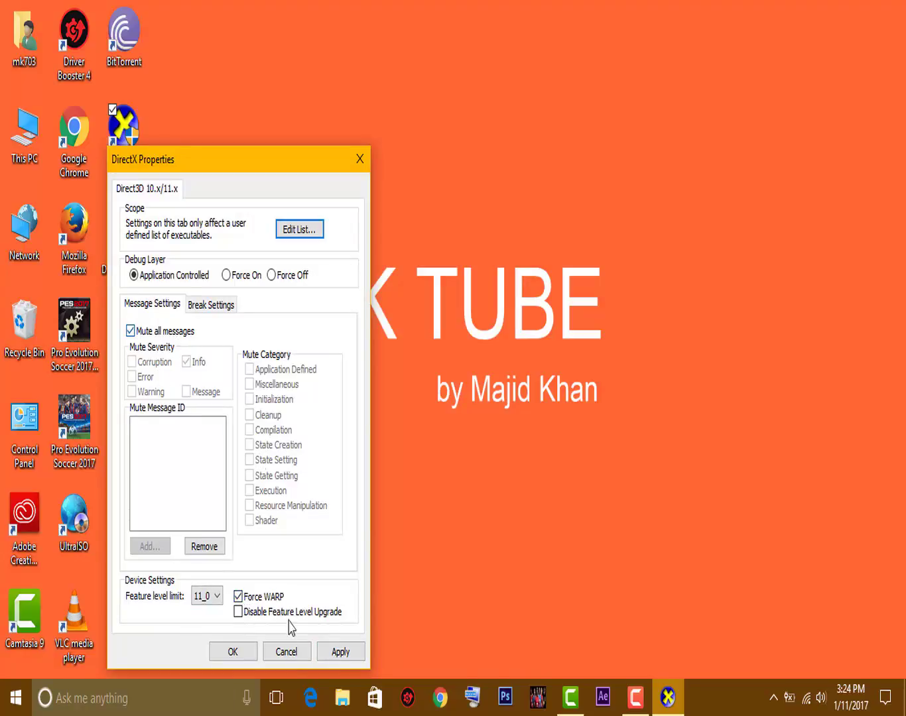
{"action": "left_click", "coordinate": [338, 653]}
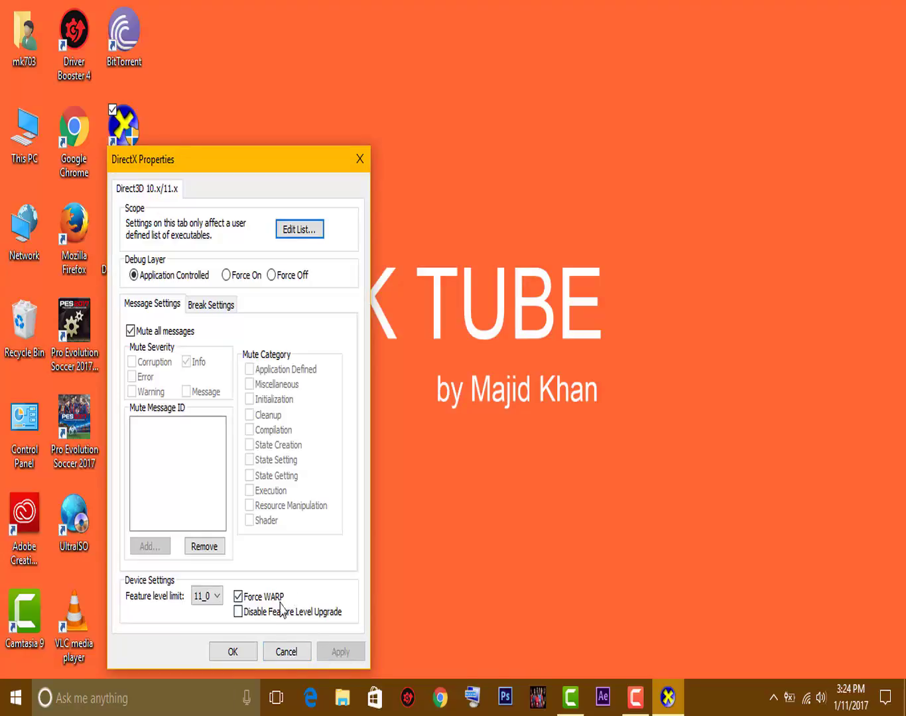
{"action": "left_click", "coordinate": [235, 652]}
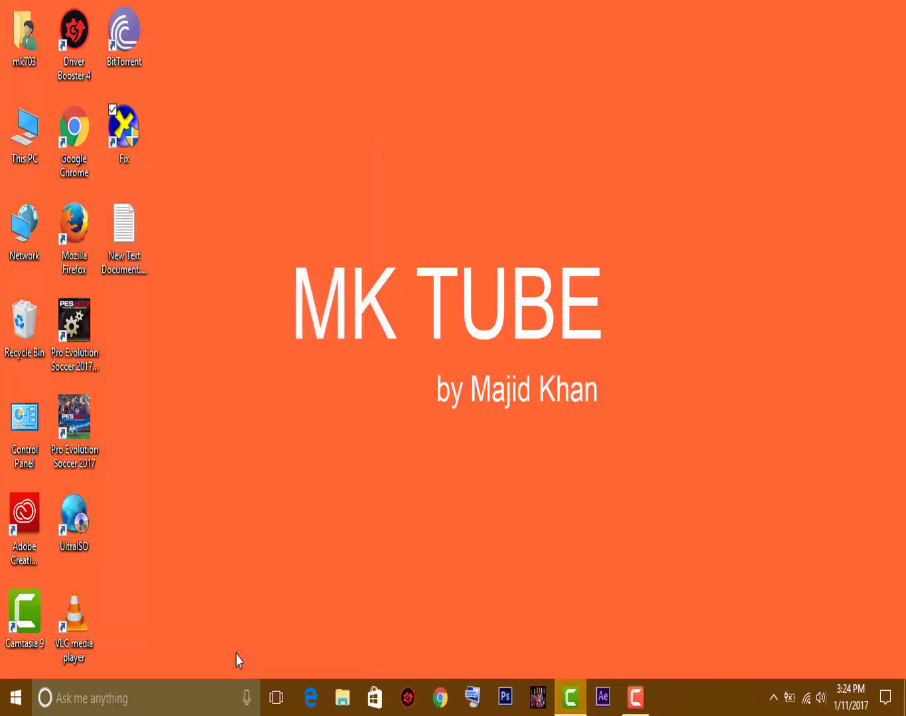
Refresh the desktop and open Pro Evolution Soccer 2017 Settings from its shortcut
{"action": "right_click", "coordinate": [214, 250]}
{"action": "left_click", "coordinate": [257, 304]}
{"action": "right_click", "coordinate": [410, 211]}
{"action": "left_click", "coordinate": [432, 268]}
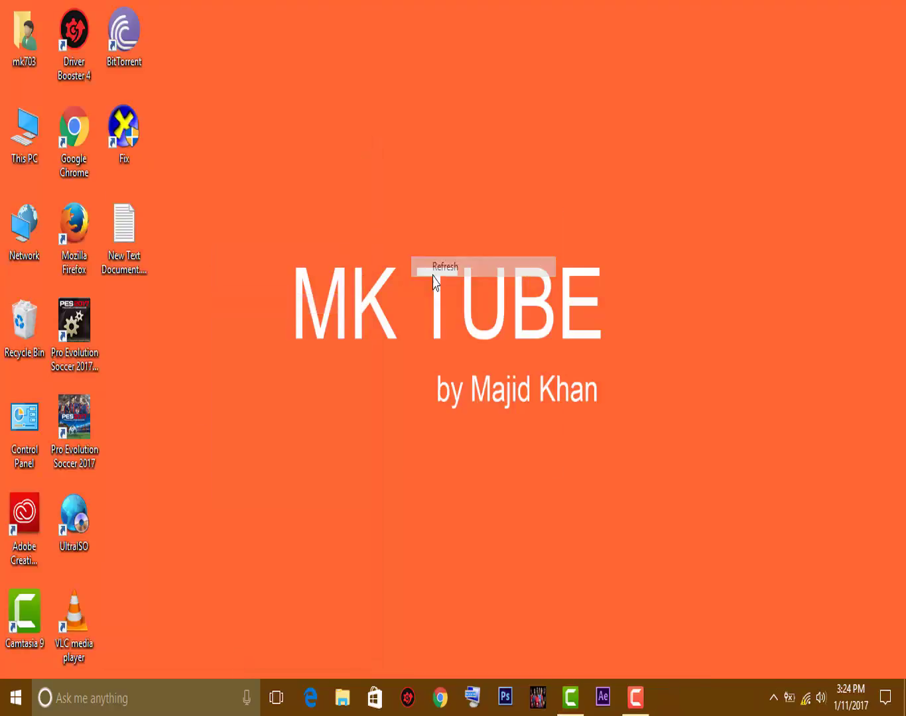
{"action": "left_click", "coordinate": [81, 352]}
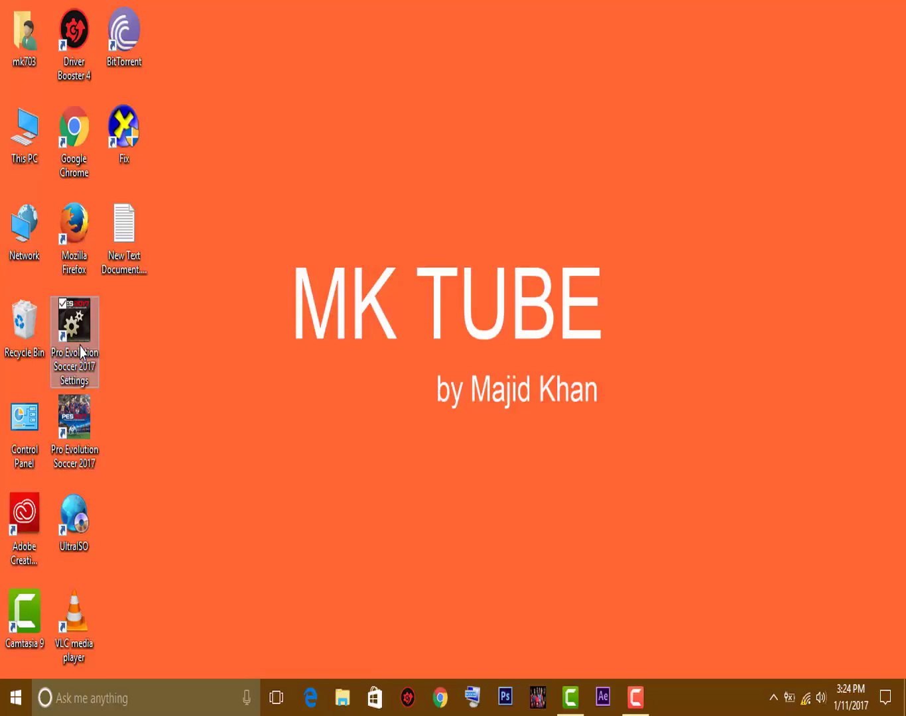
{"action": "right_click", "coordinate": [81, 352]}
{"action": "left_click", "coordinate": [122, 304]}
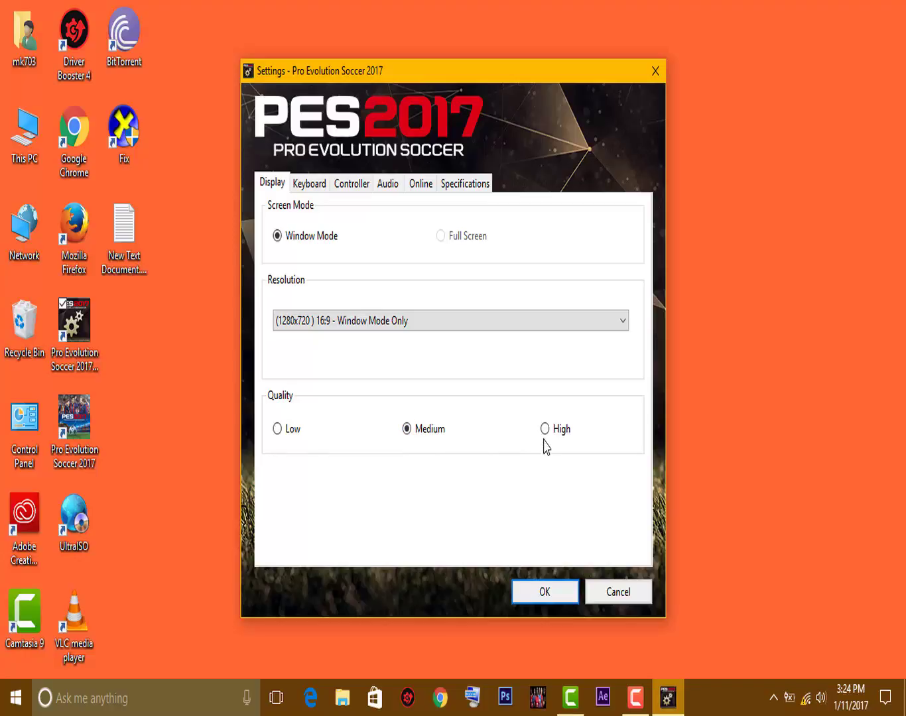
Set the game display to Full Screen at 1366x768 with High quality, and save the settings
{"action": "left_click", "coordinate": [406, 428]}
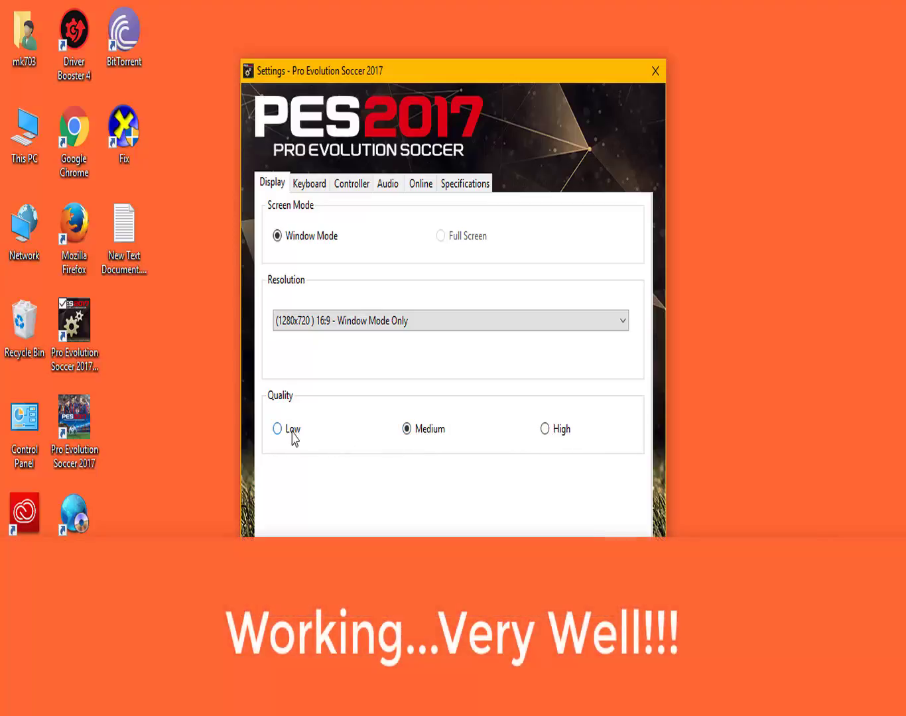
{"action": "left_click", "coordinate": [416, 324]}
{"action": "left_click", "coordinate": [309, 522]}
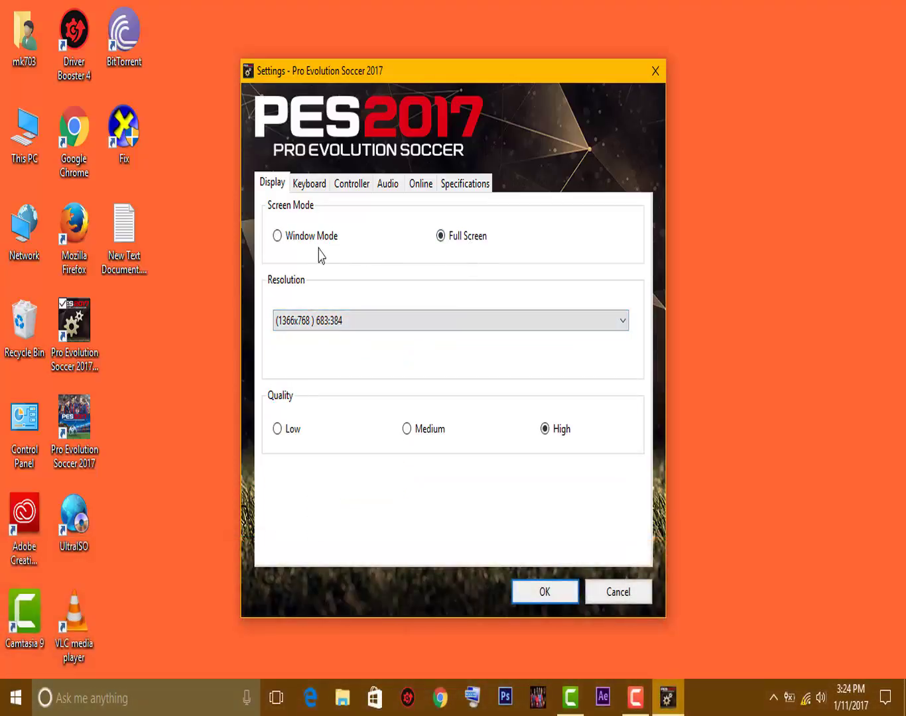
{"action": "left_click", "coordinate": [475, 239]}
{"action": "left_click", "coordinate": [428, 323]}
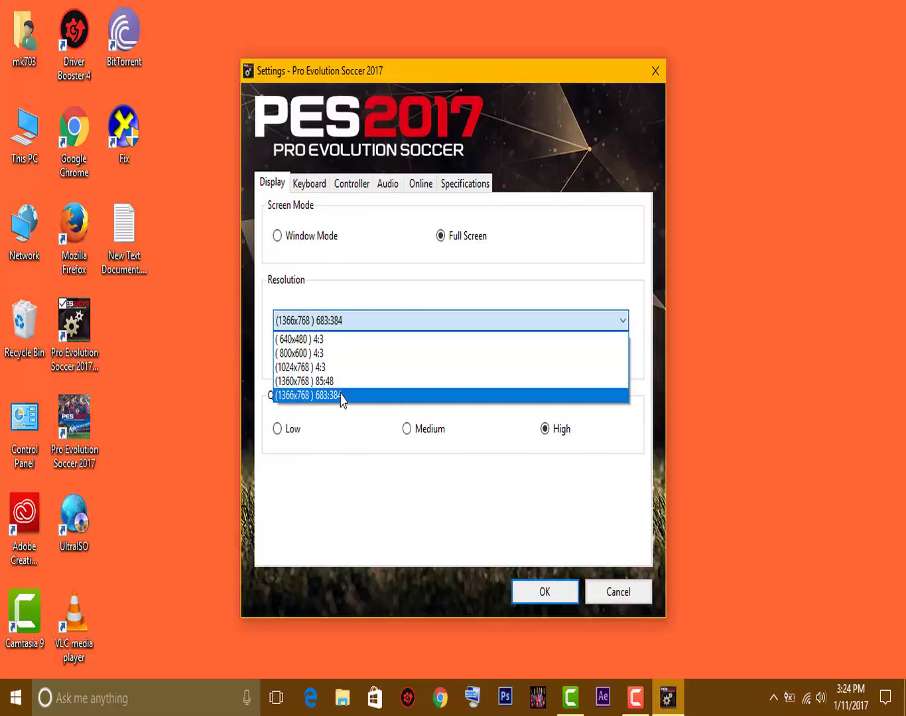
{"action": "left_click", "coordinate": [343, 449]}
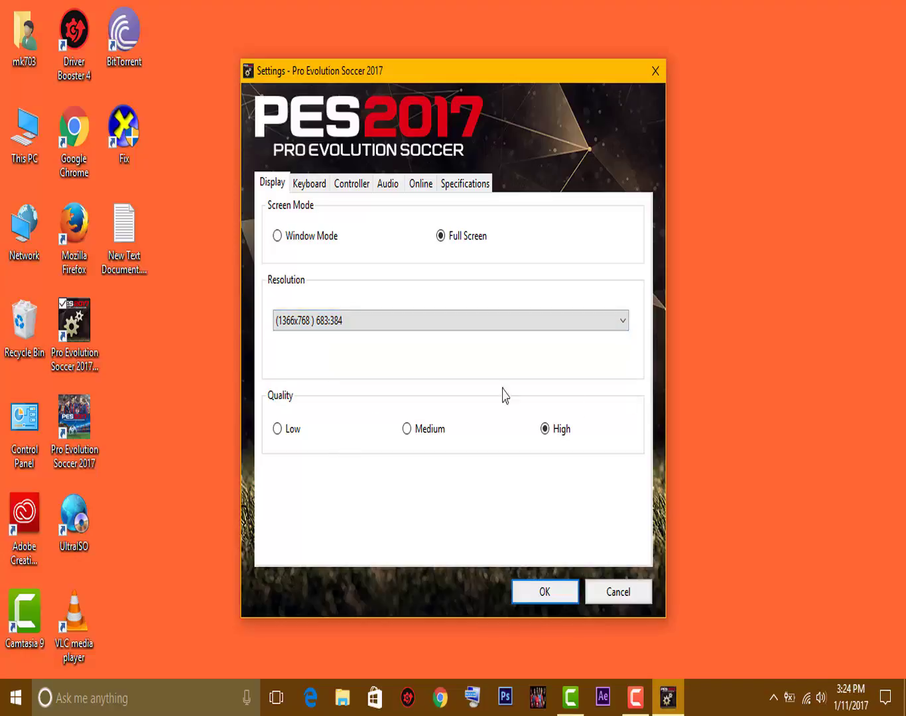
{"action": "left_click", "coordinate": [534, 590]}
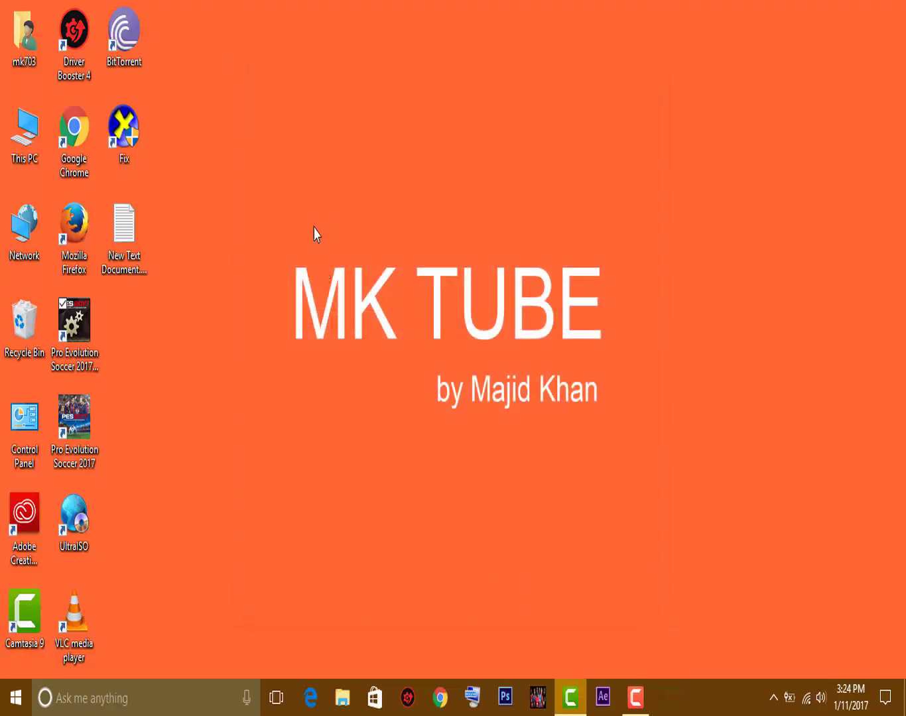
Refresh the desktop, reopen the game settings and examine the CPU, RAM, GPU and VRAM ratings in the specifications
{"action": "right_click", "coordinate": [409, 299]}
{"action": "left_click", "coordinate": [427, 344]}
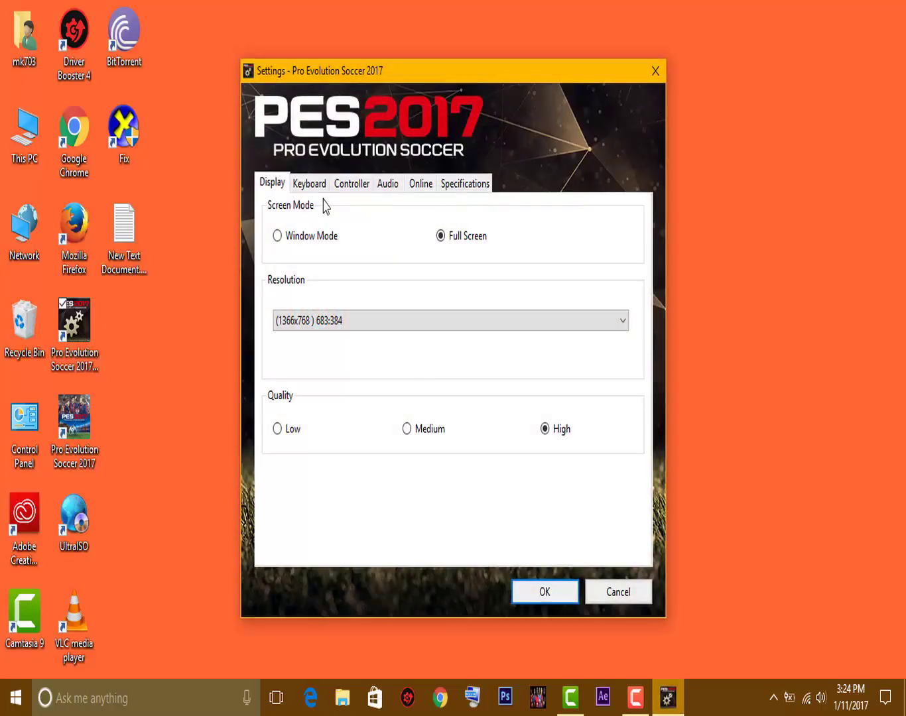
{"action": "left_click", "coordinate": [455, 187]}
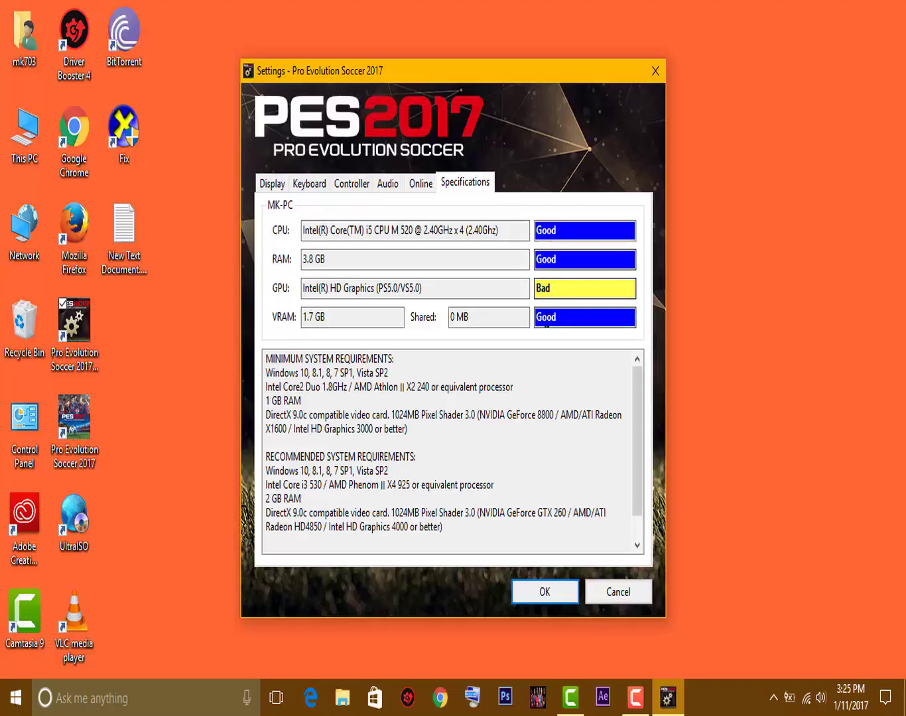
{"action": "left_click", "coordinate": [561, 230]}
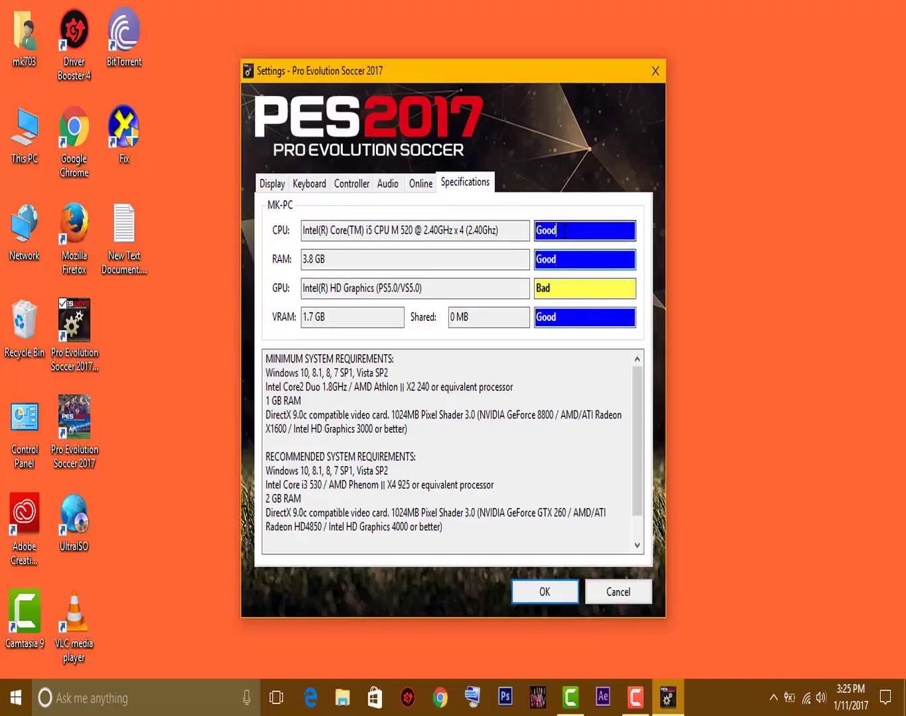
{"action": "left_click", "coordinate": [563, 259]}
{"action": "left_click", "coordinate": [563, 288]}
{"action": "left_click", "coordinate": [563, 317]}
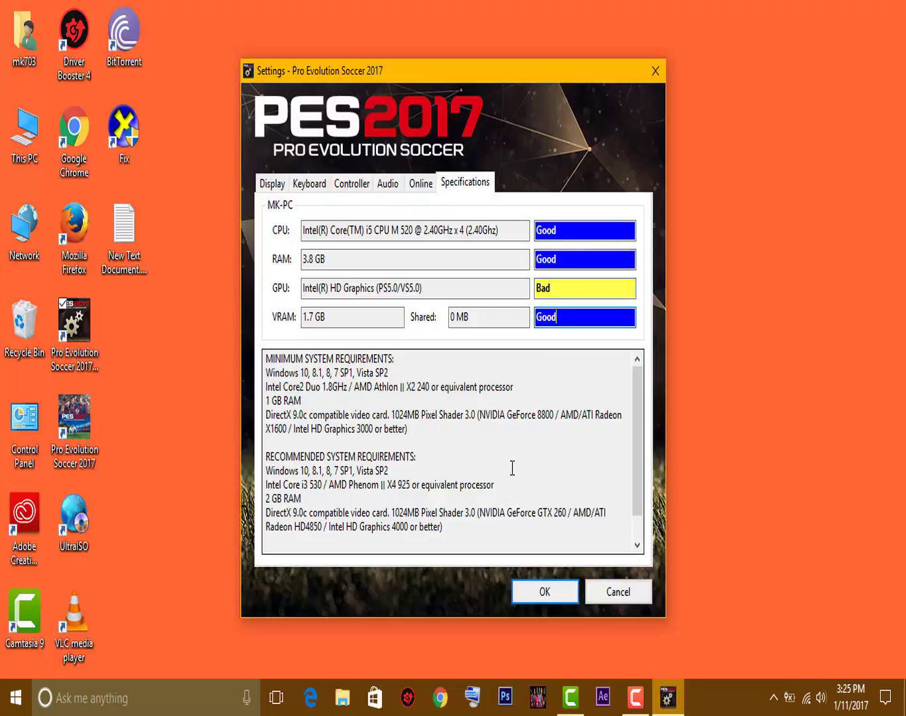
{"action": "left_click", "coordinate": [456, 292]}
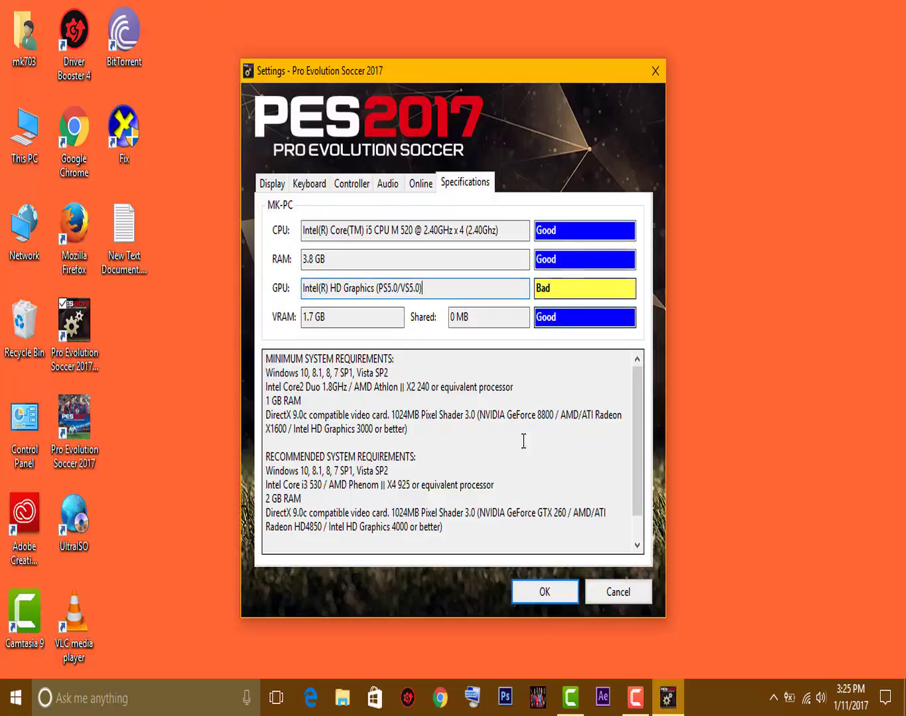